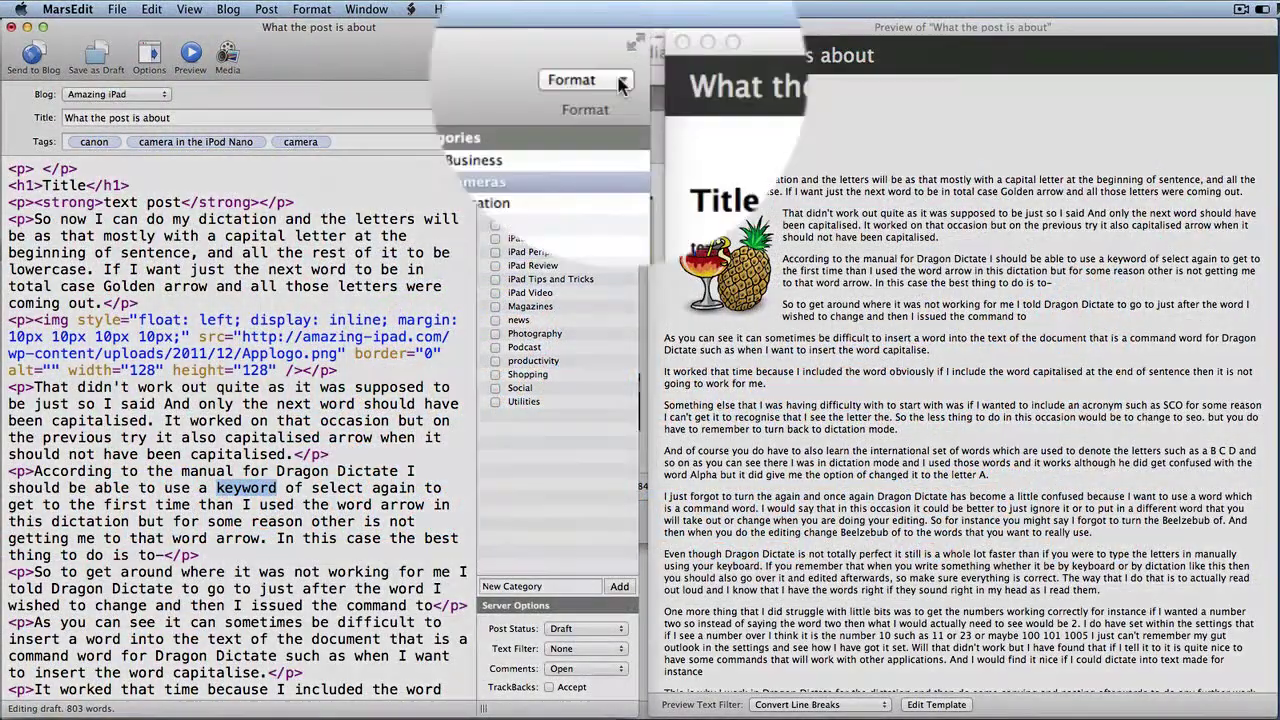
Step: Bold 'keyword' and 'thing', italicize 'dictation', and underline 'arrow' in the manual paragraph
{"action": "left_click", "coordinate": [617, 50]}
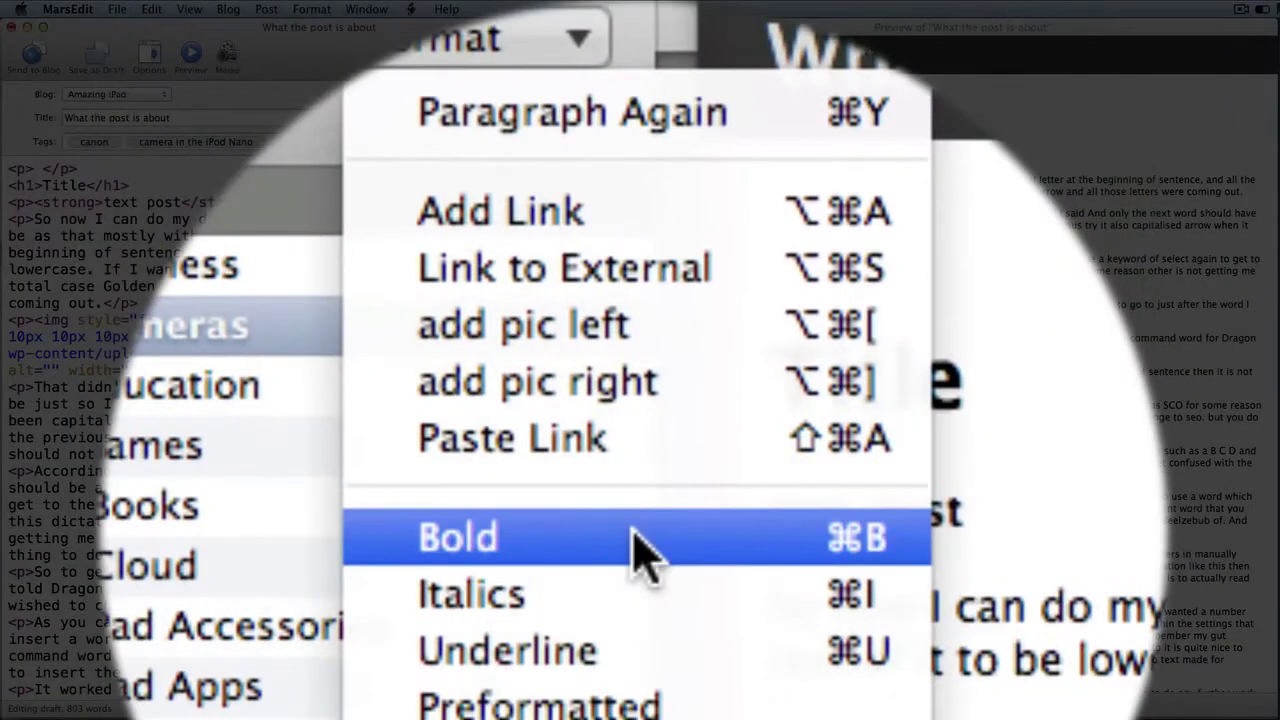
{"action": "left_click", "coordinate": [634, 543]}
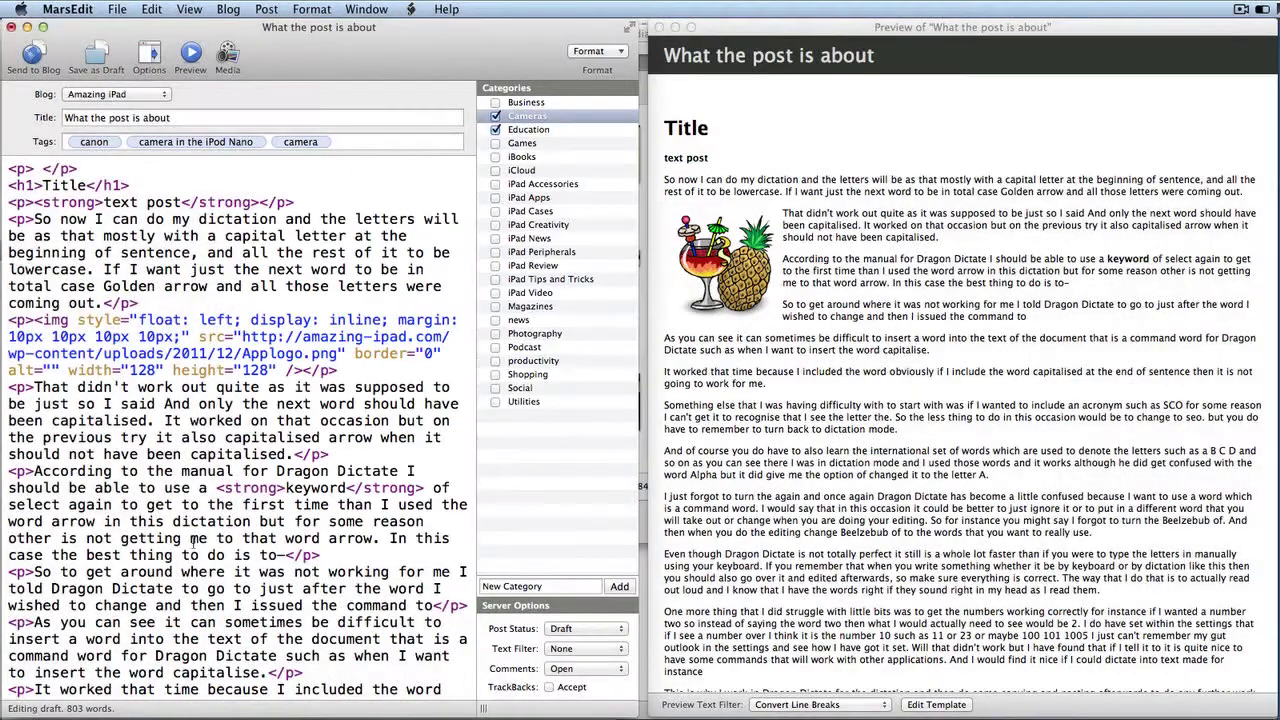
{"action": "double_click", "coordinate": [196, 521]}
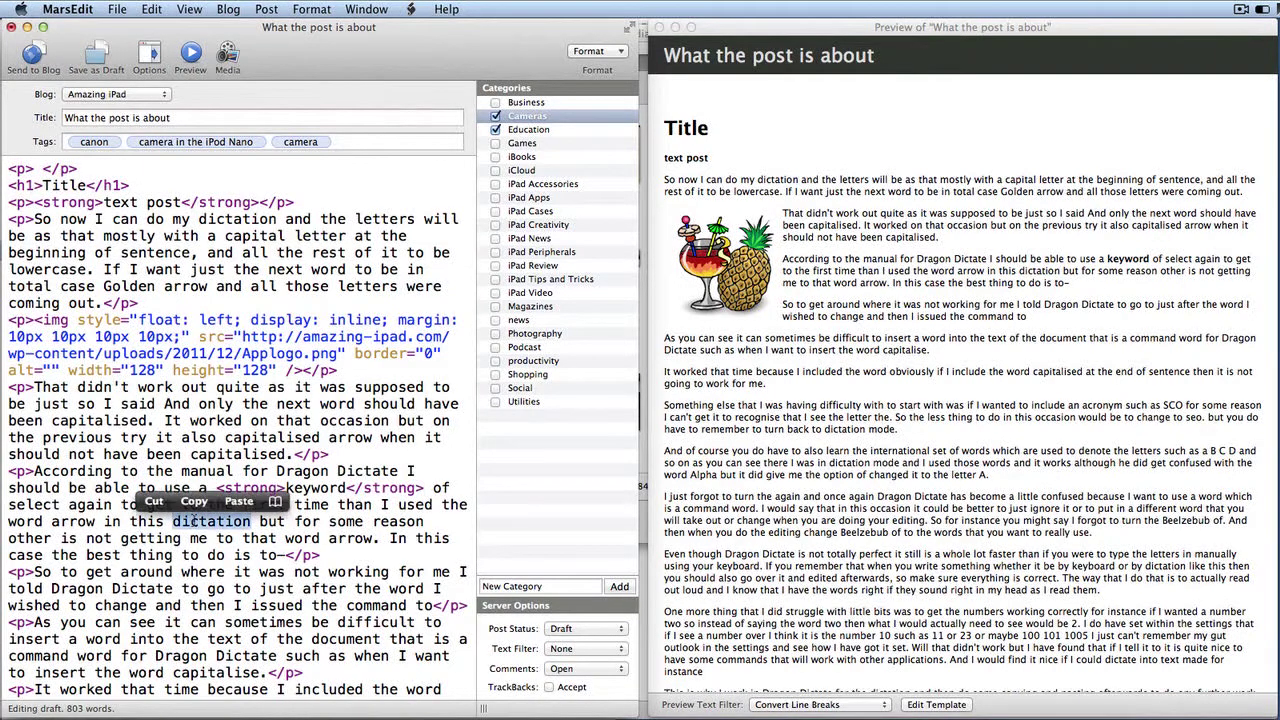
{"action": "left_click", "coordinate": [622, 55]}
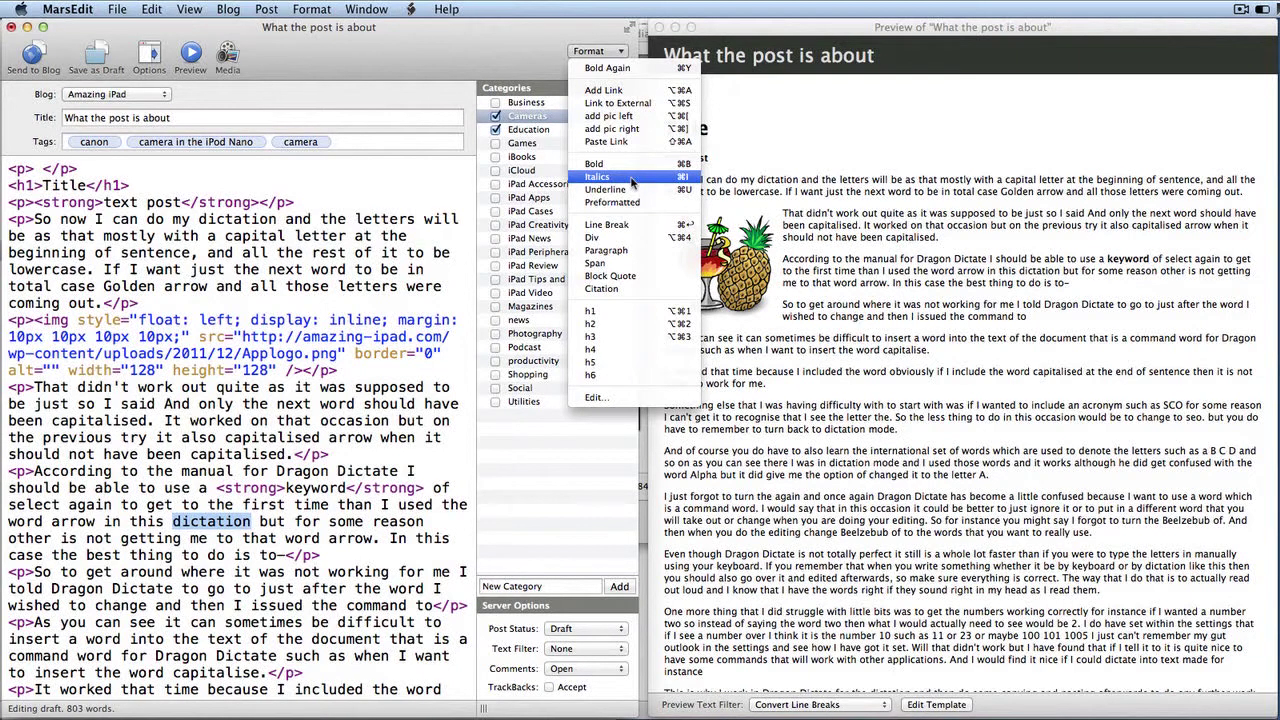
{"action": "left_click", "coordinate": [631, 178]}
{"action": "double_click", "coordinate": [181, 555]}
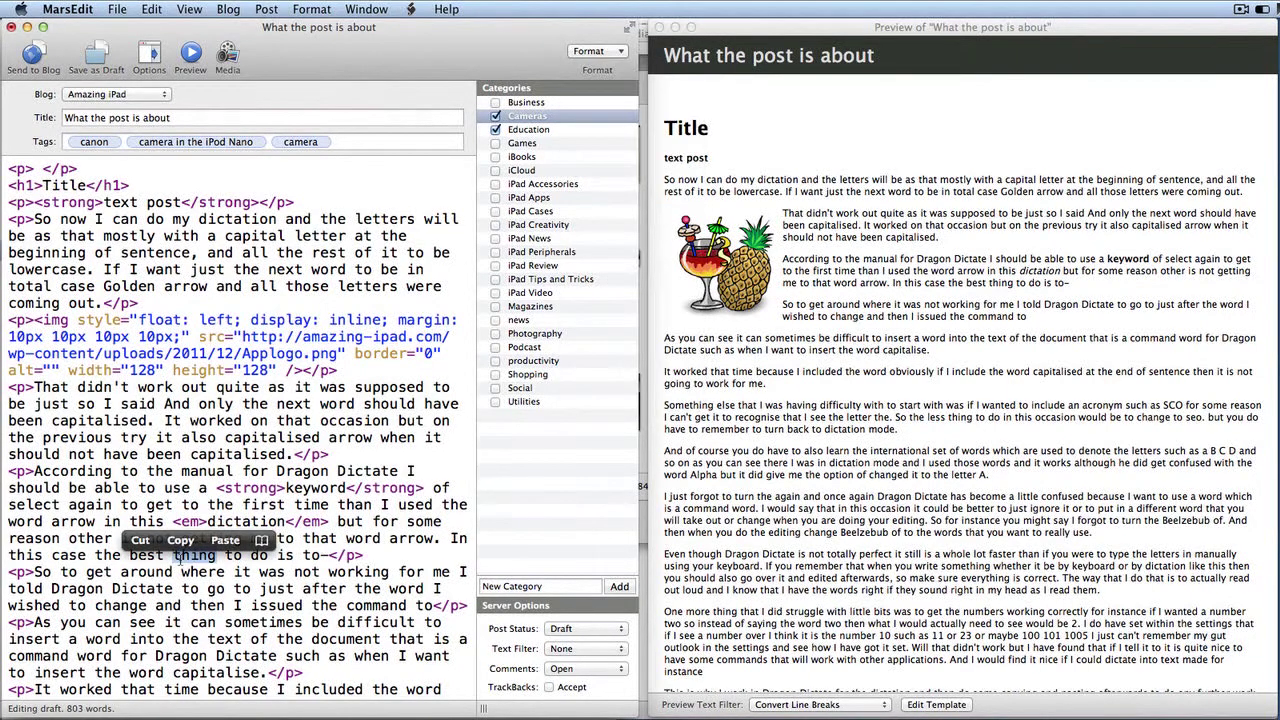
{"action": "key", "text": "super+b"}
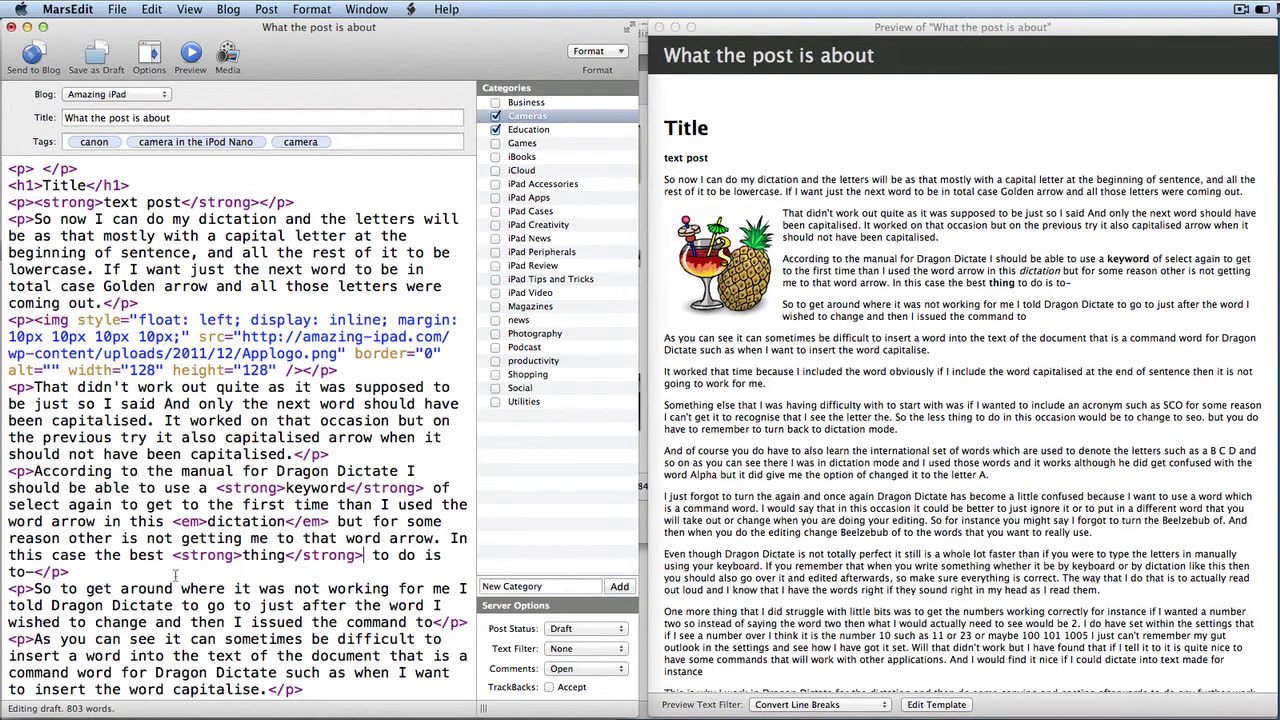
{"action": "double_click", "coordinate": [85, 521]}
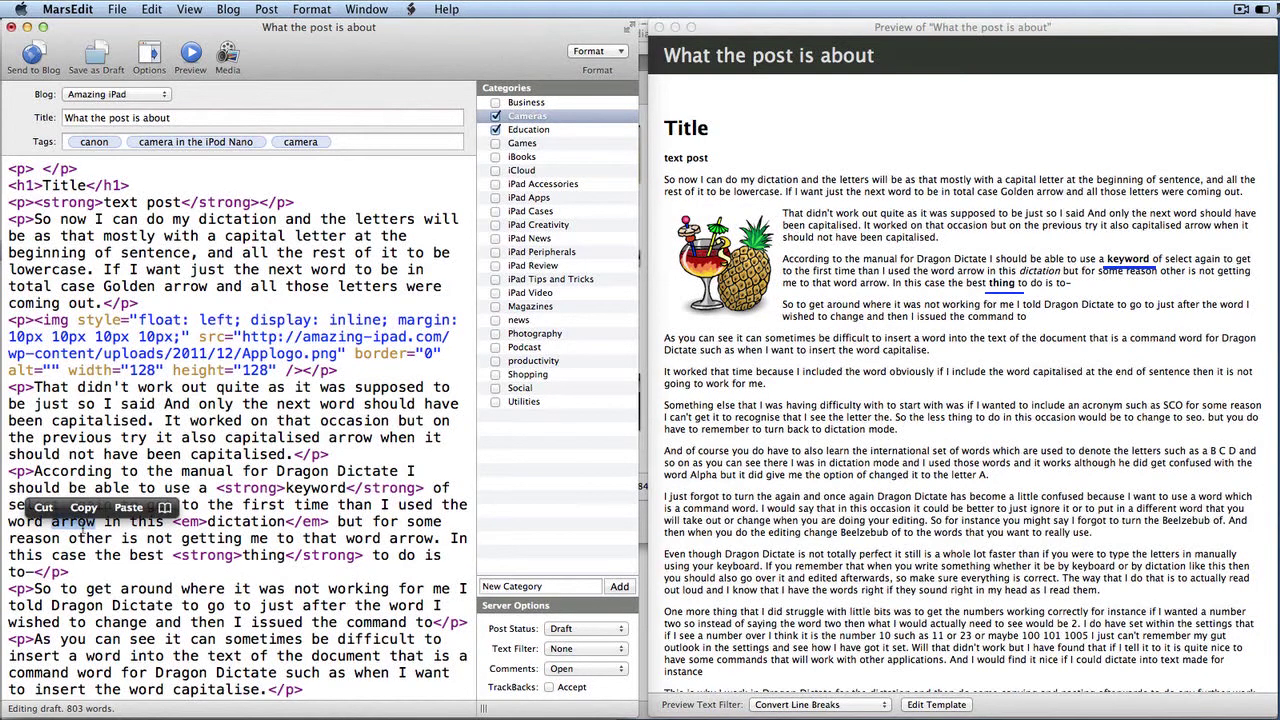
{"action": "key", "text": "super+u"}
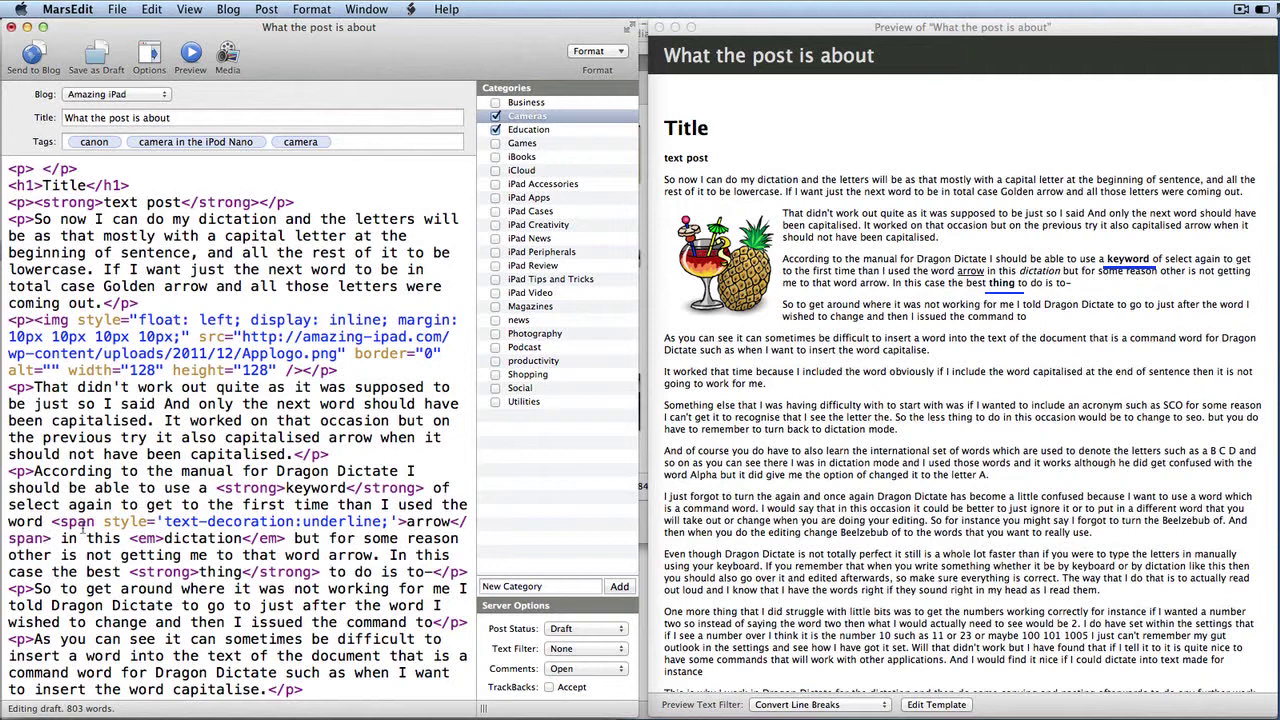
Step: Check the underlined word 'arrow' in the preview window, then return to the editor
{"action": "left_click", "coordinate": [988, 270]}
{"action": "left_click", "coordinate": [82, 531]}
{"action": "left_click", "coordinate": [990, 272]}
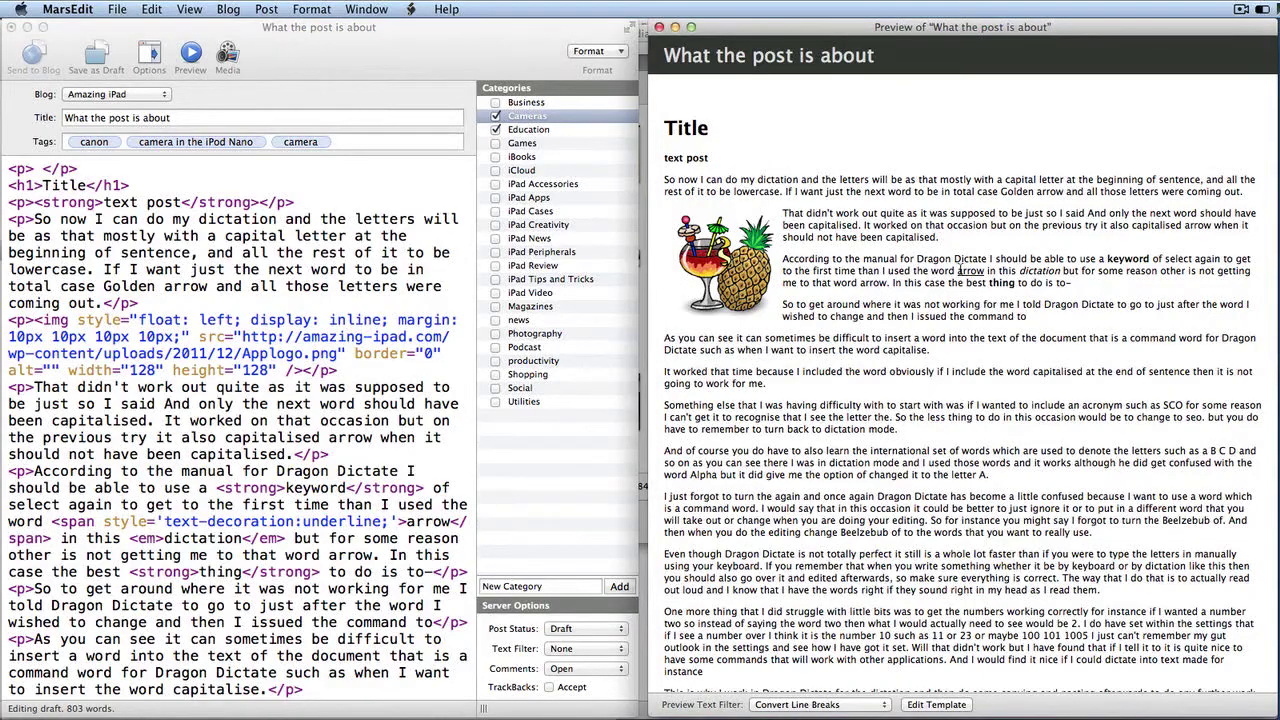
{"action": "left_click_drag", "start_coordinate": [958, 270], "coordinate": [985, 270]}
{"action": "left_click", "coordinate": [123, 450]}
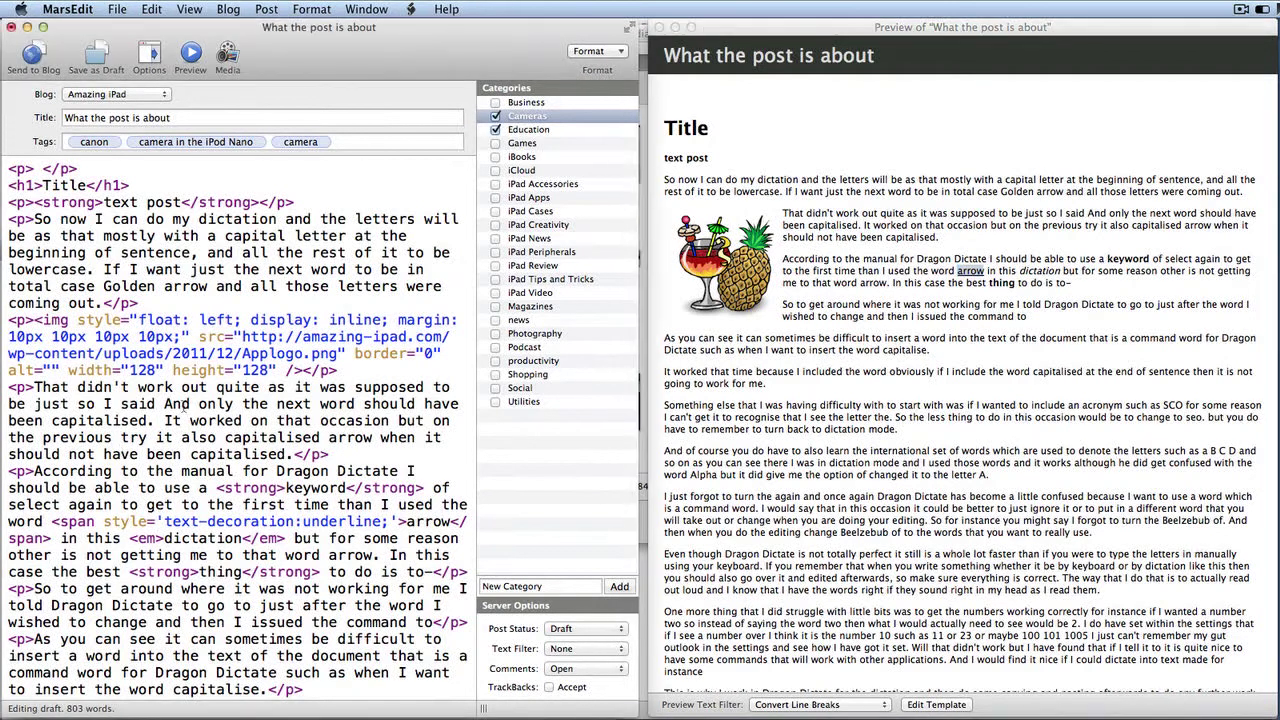
Step: Switch to rich-text view and make 'capitalised' bigger with Format > Bigger
{"action": "key", "text": "super+shift+r"}
{"action": "double_click", "coordinate": [300, 341]}
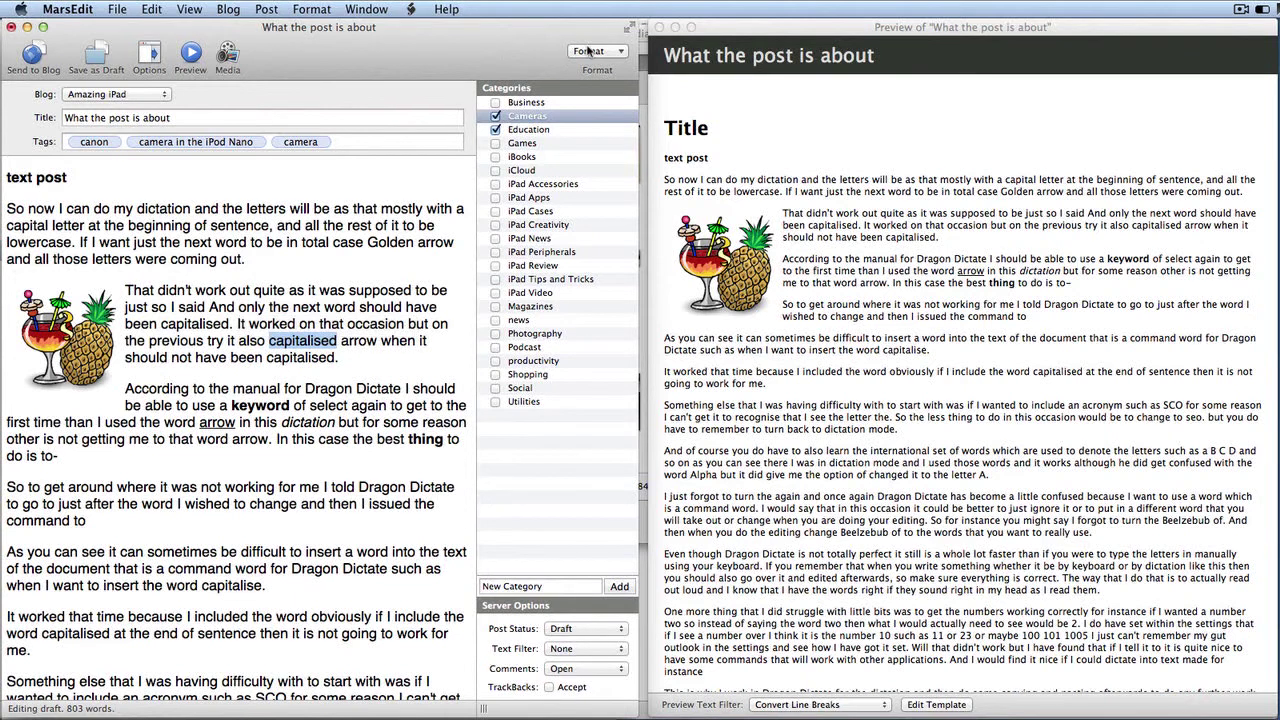
{"action": "left_click", "coordinate": [620, 52]}
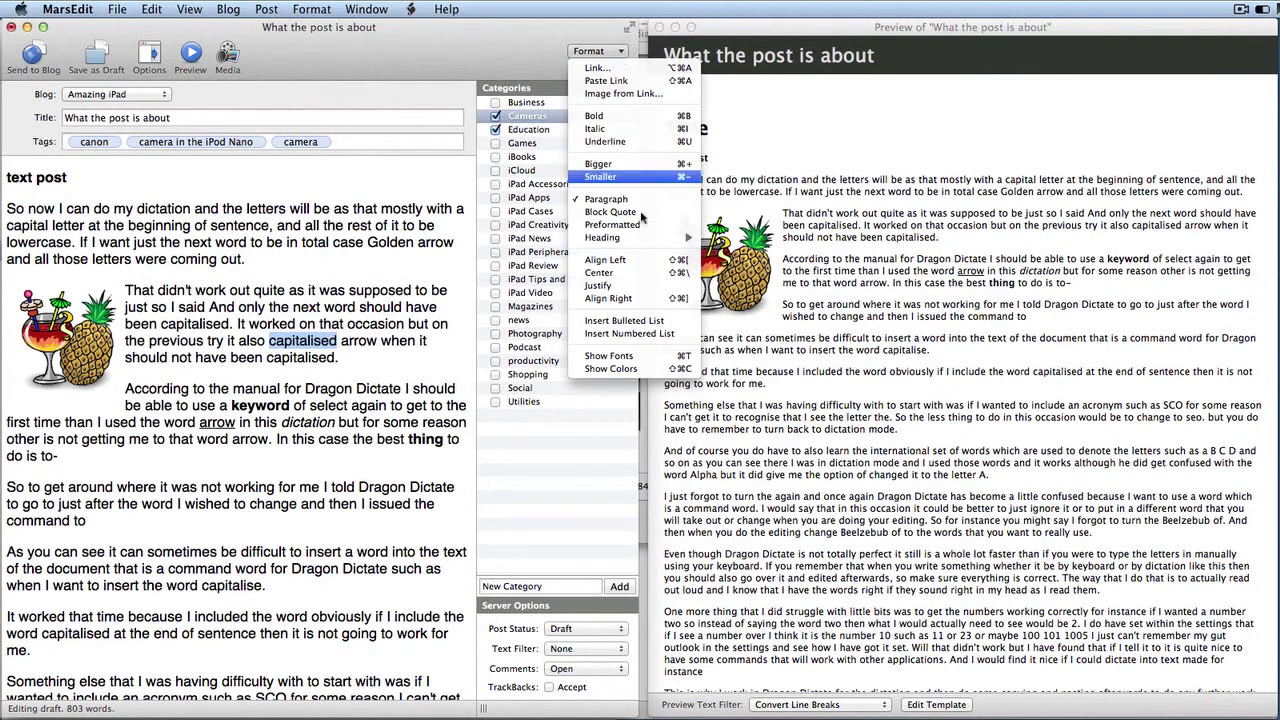
{"action": "mouse_move", "coordinate": [650, 236]}
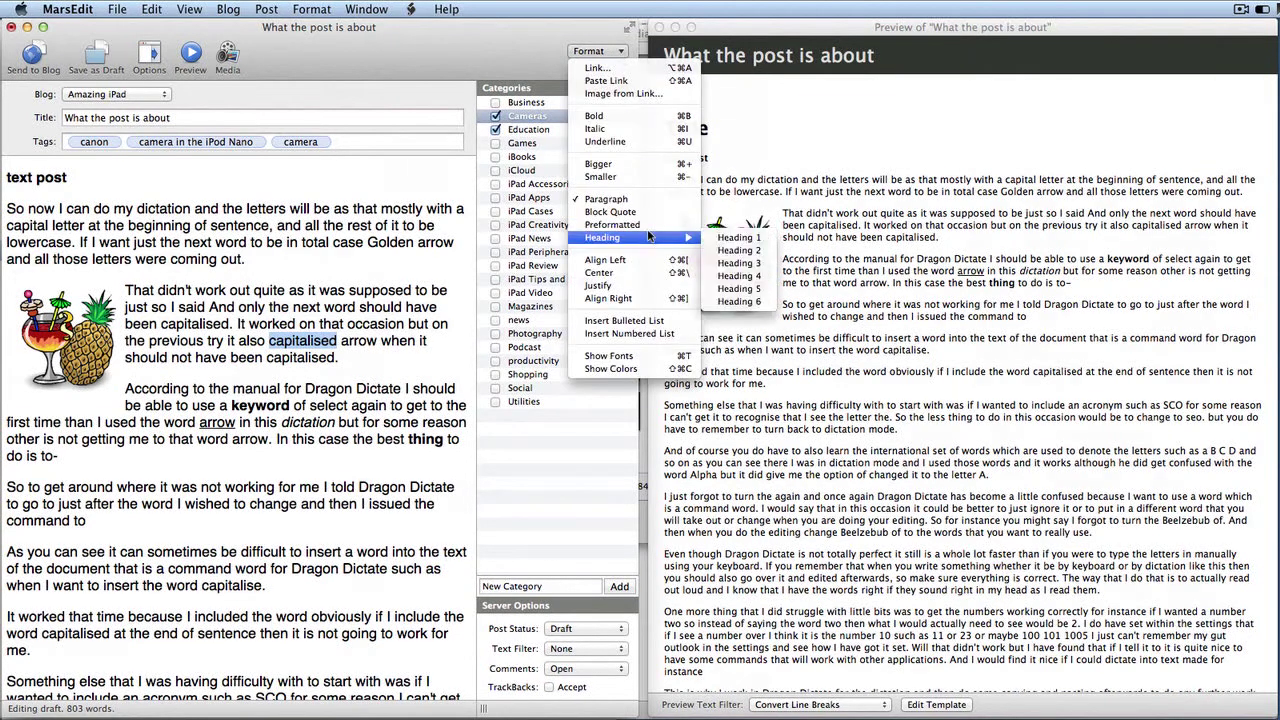
{"action": "left_click", "coordinate": [629, 170]}
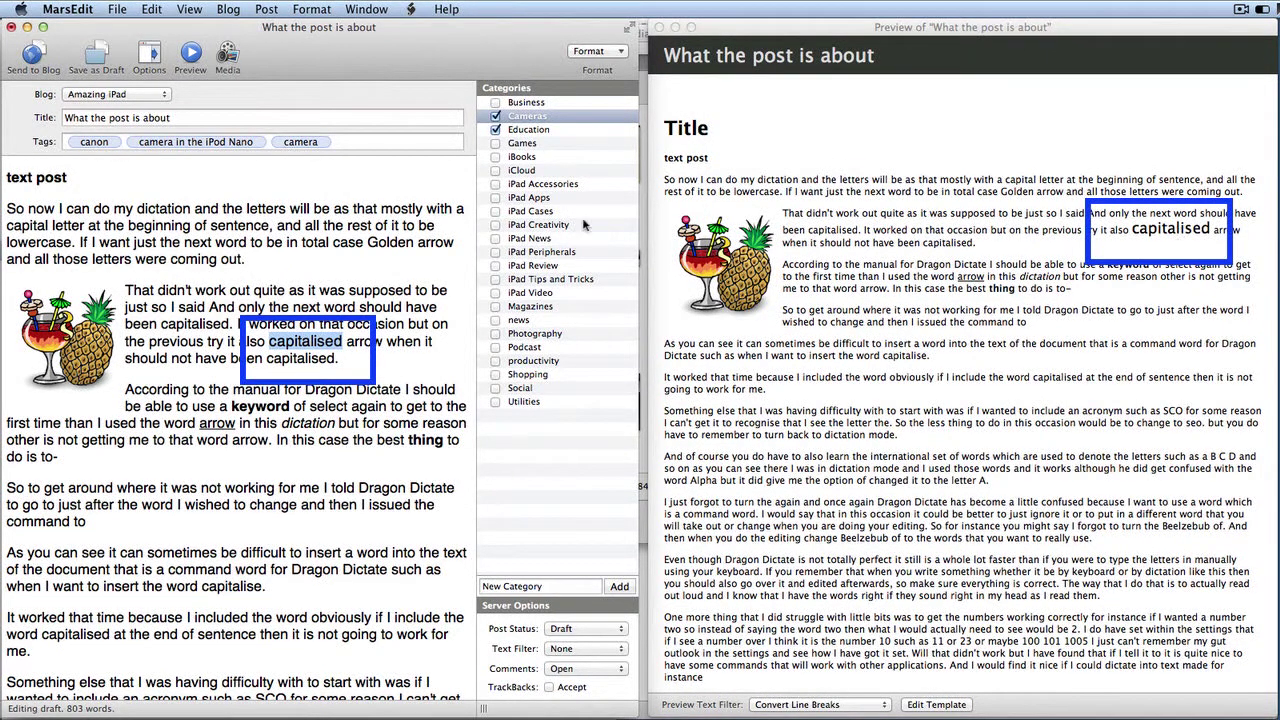
{"action": "left_click", "coordinate": [598, 51]}
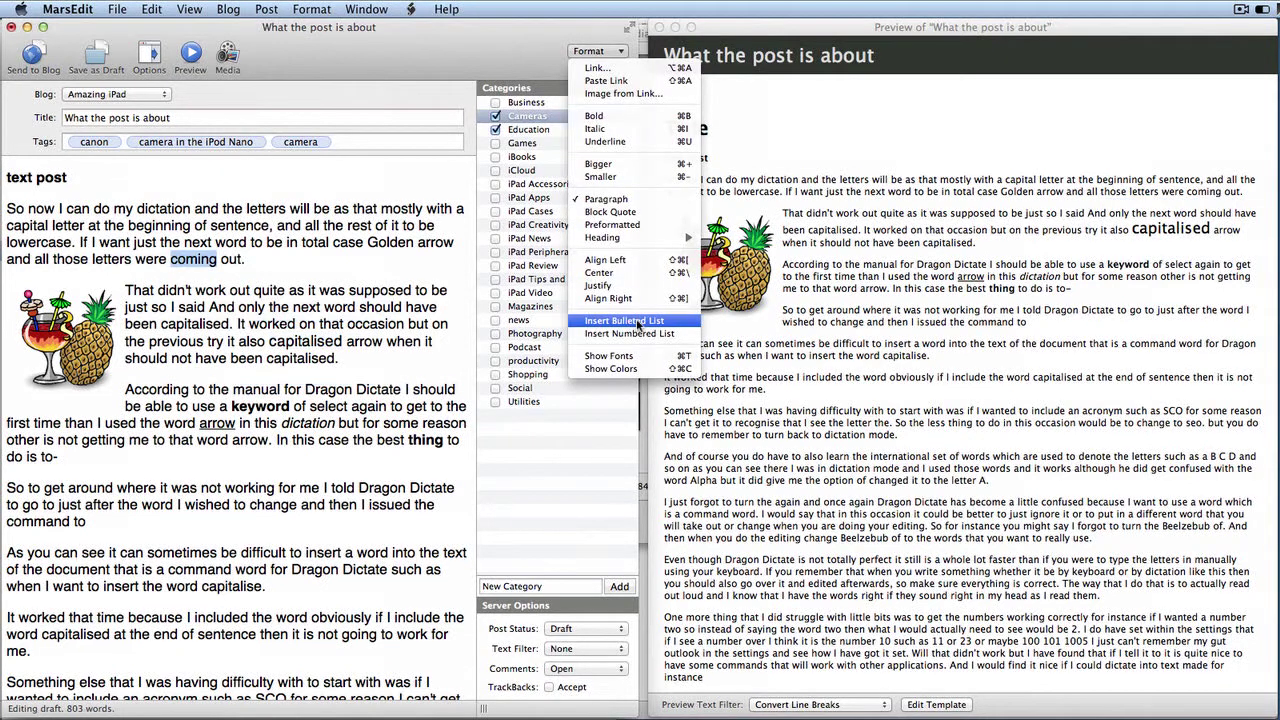
{"action": "left_click", "coordinate": [110, 553]}
Step: Turn the three paragraphs starting 'So to get around' into a bulleted list
{"action": "left_click_drag", "start_coordinate": [7, 488], "coordinate": [68, 646]}
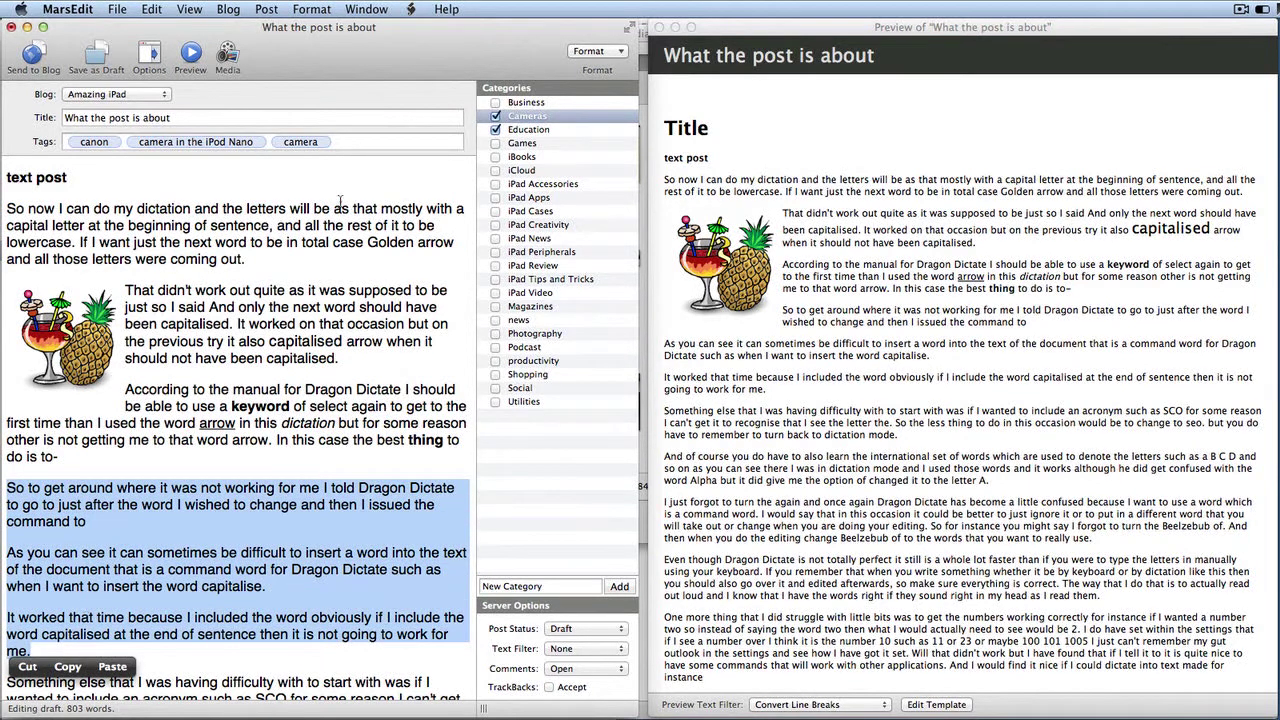
{"action": "left_click", "coordinate": [618, 51]}
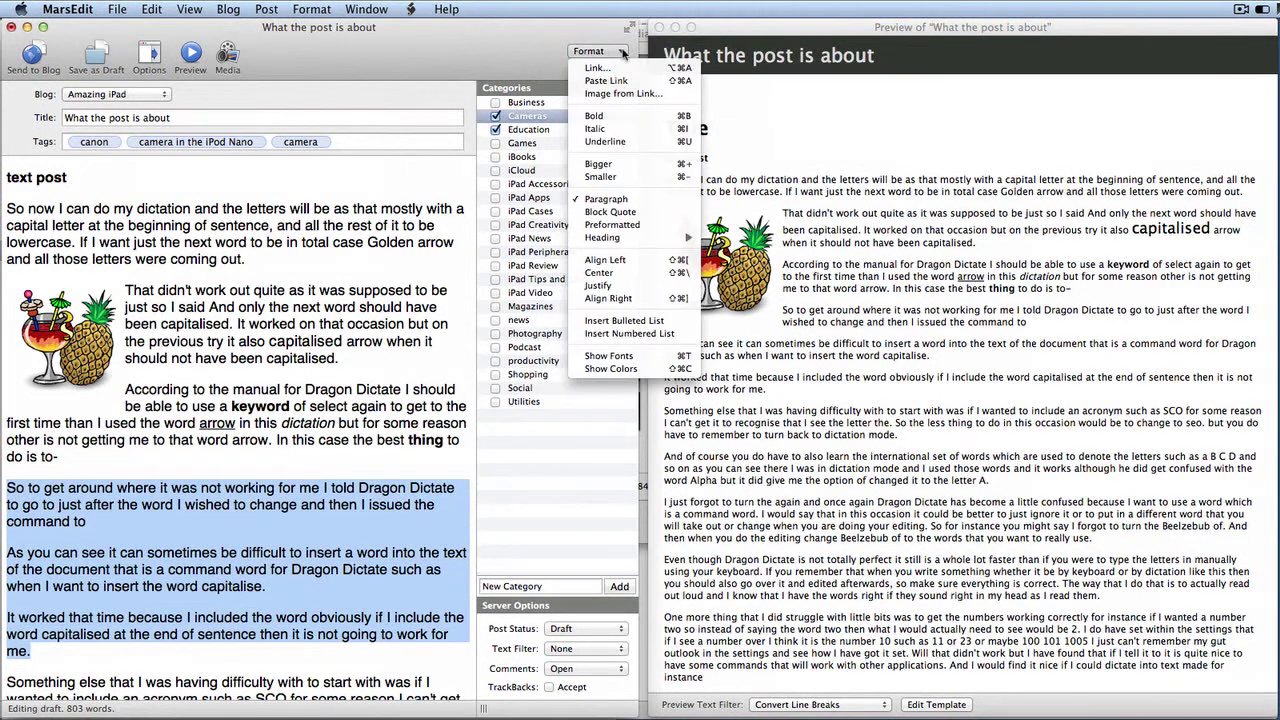
{"action": "left_click", "coordinate": [624, 321]}
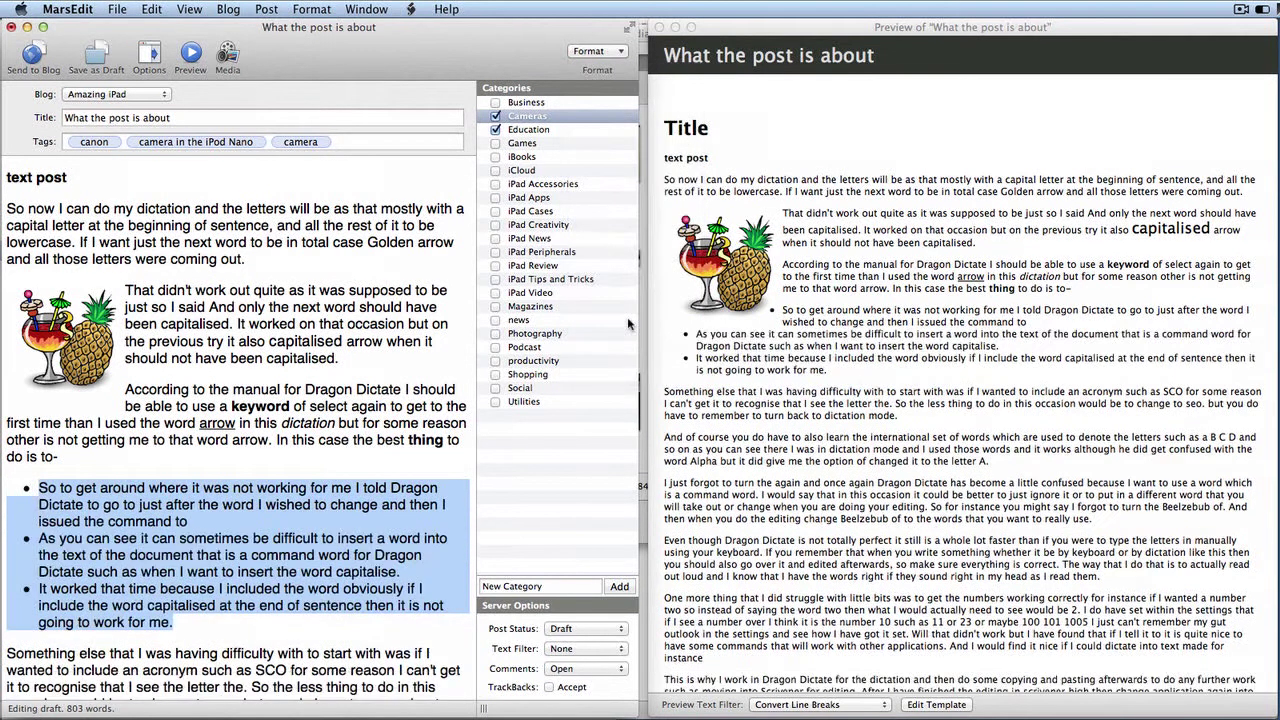
{"action": "left_click", "coordinate": [149, 494]}
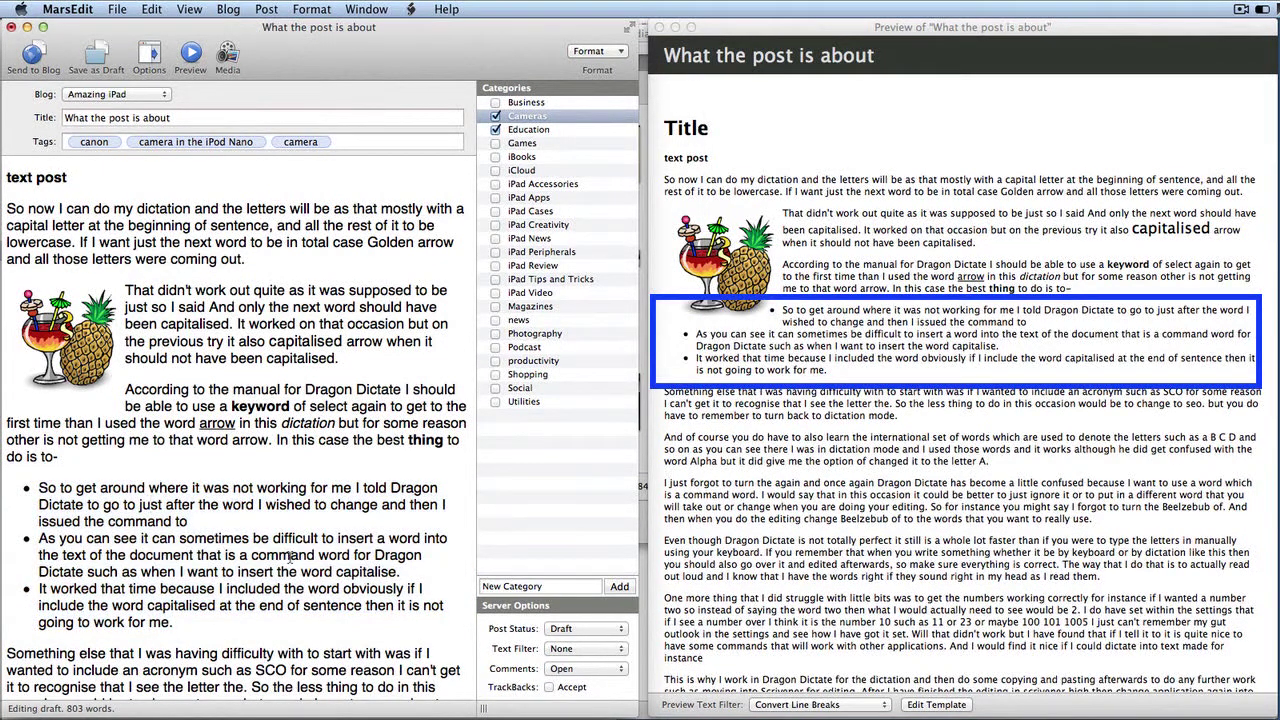
{"action": "left_click", "coordinate": [597, 51]}
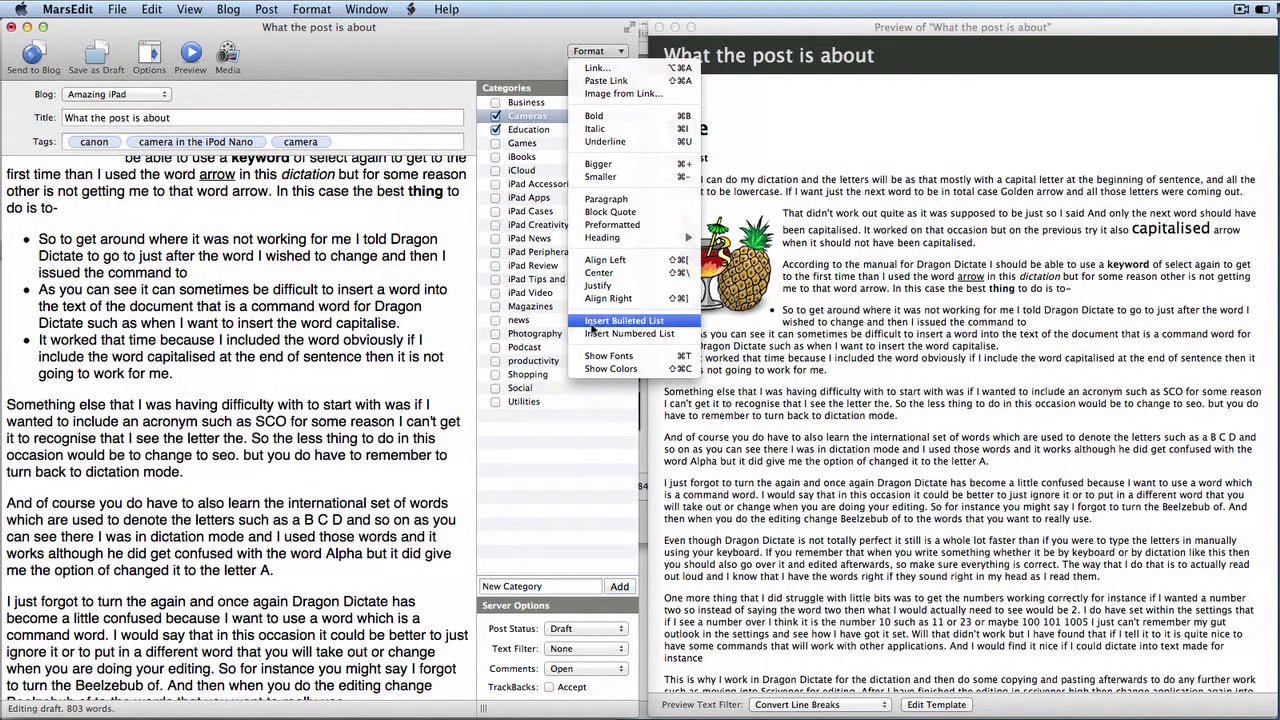
{"action": "left_click", "coordinate": [214, 575]}
Step: Justify the 'And of course' paragraph and bring up the published blog images
{"action": "triple_click", "coordinate": [315, 566]}
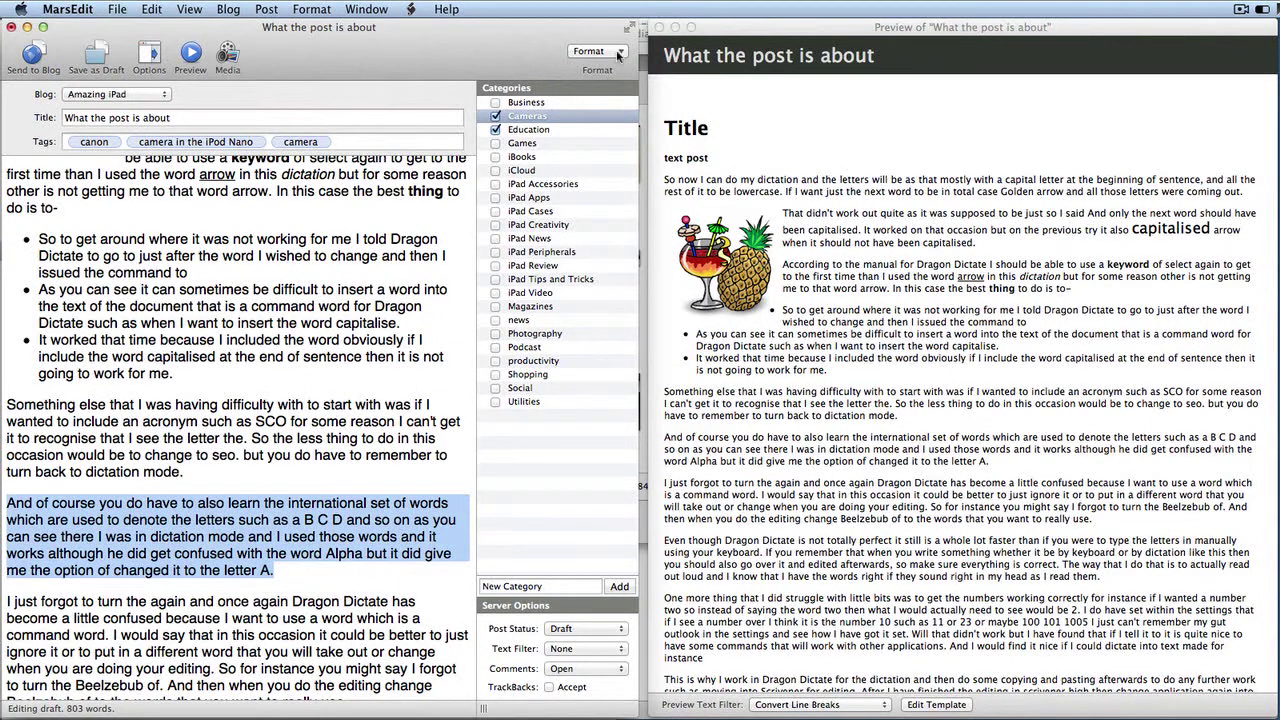
{"action": "left_click", "coordinate": [618, 53]}
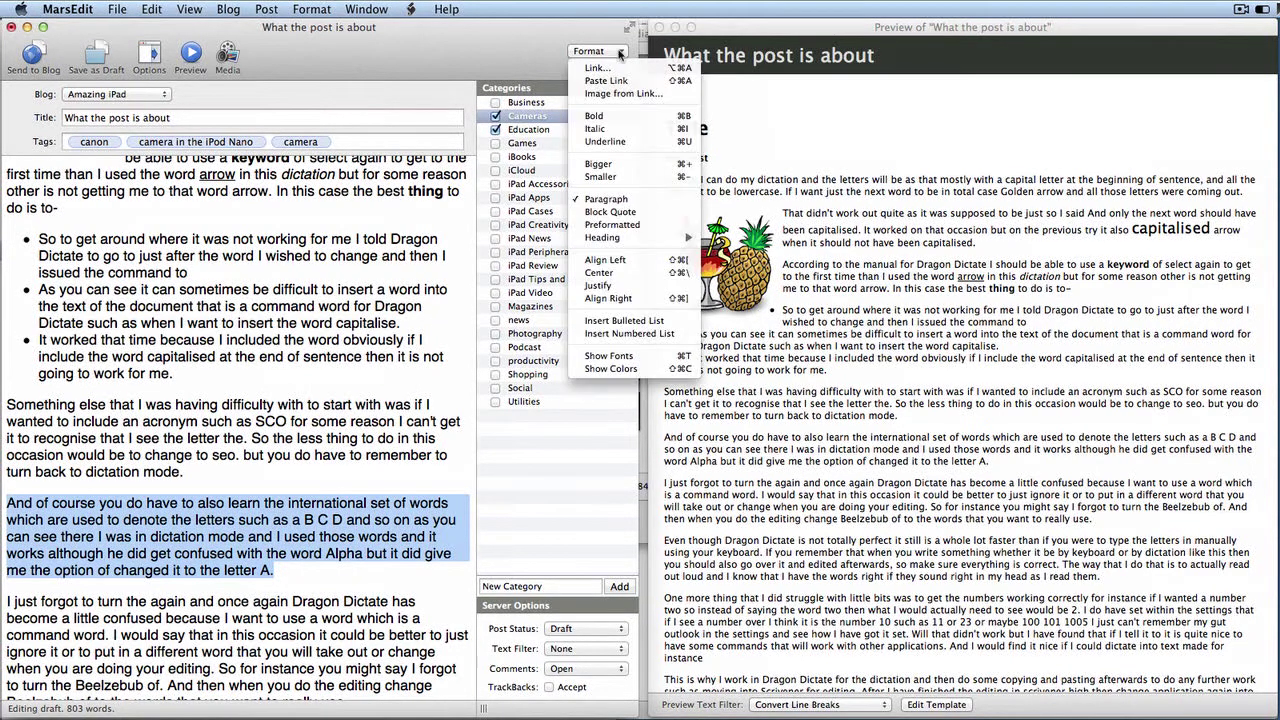
{"action": "left_click", "coordinate": [603, 285]}
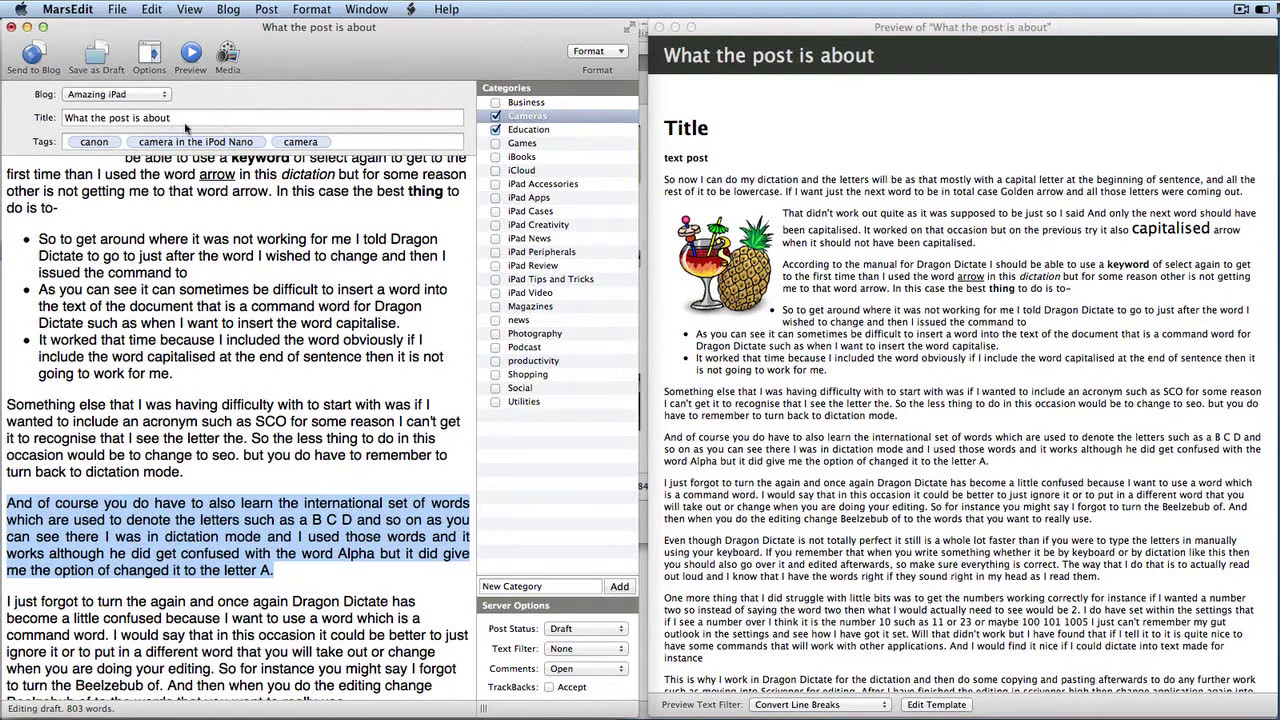
{"action": "left_click", "coordinate": [228, 62]}
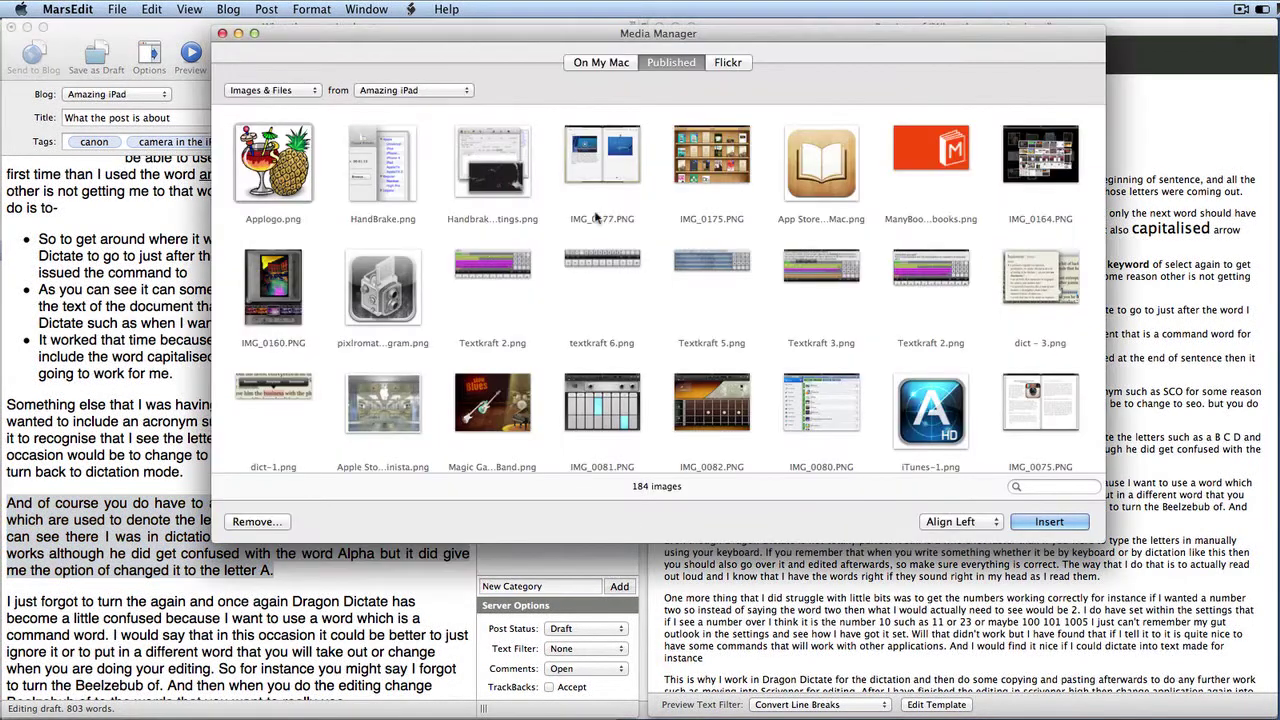
Step: Insert 'Amazing iPad Newsletter logo2-150' from the Mac's Pictures folder, centred
{"action": "left_click", "coordinate": [737, 68]}
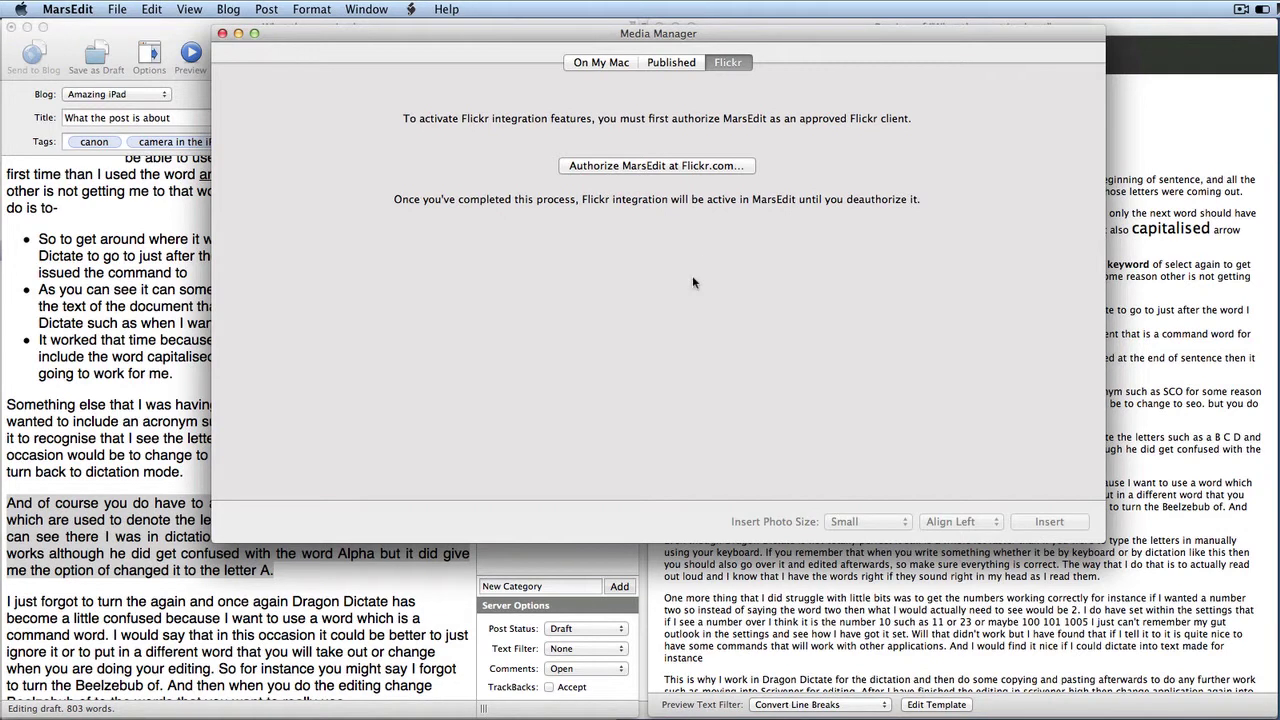
{"action": "left_click", "coordinate": [603, 63]}
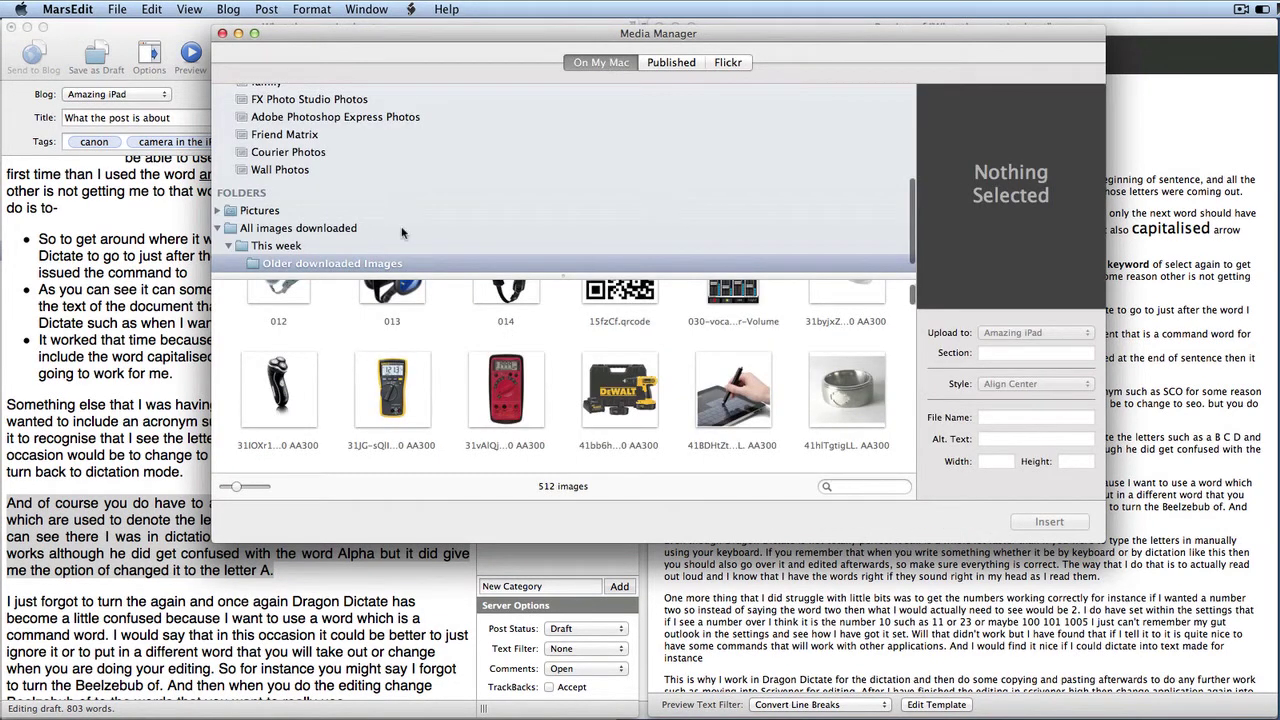
{"action": "left_click", "coordinate": [268, 212]}
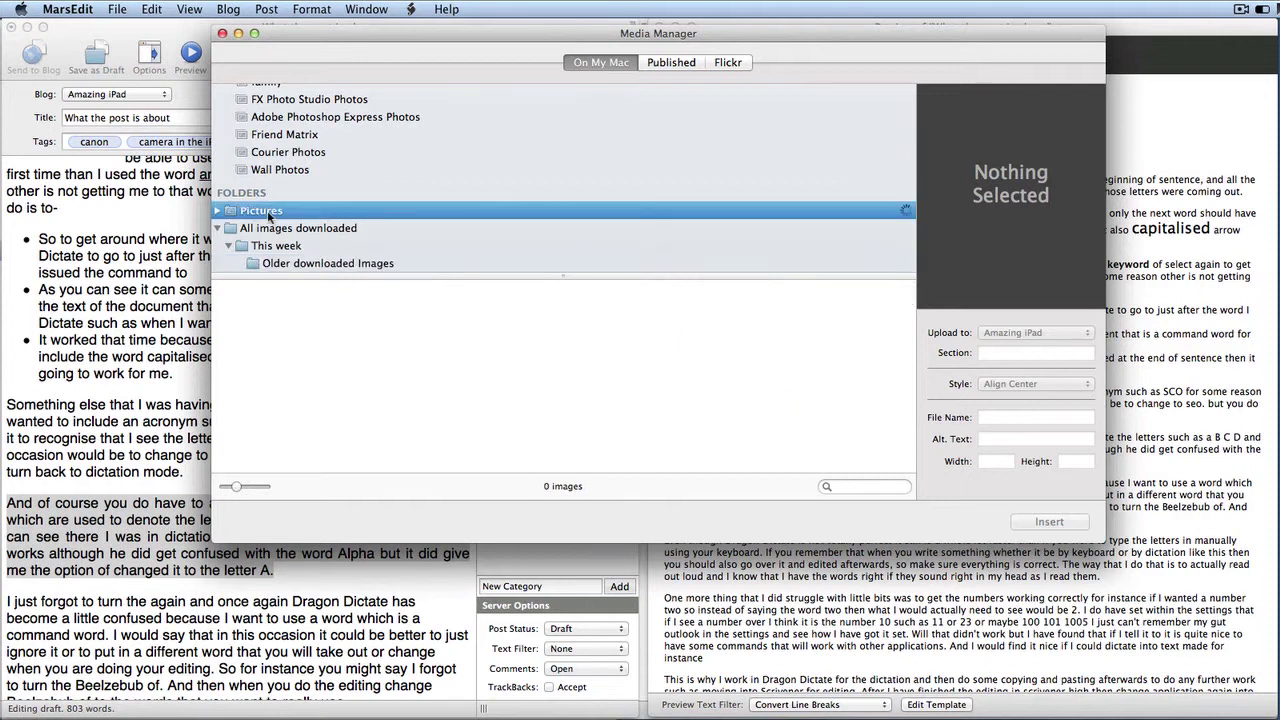
{"action": "left_click", "coordinate": [284, 378]}
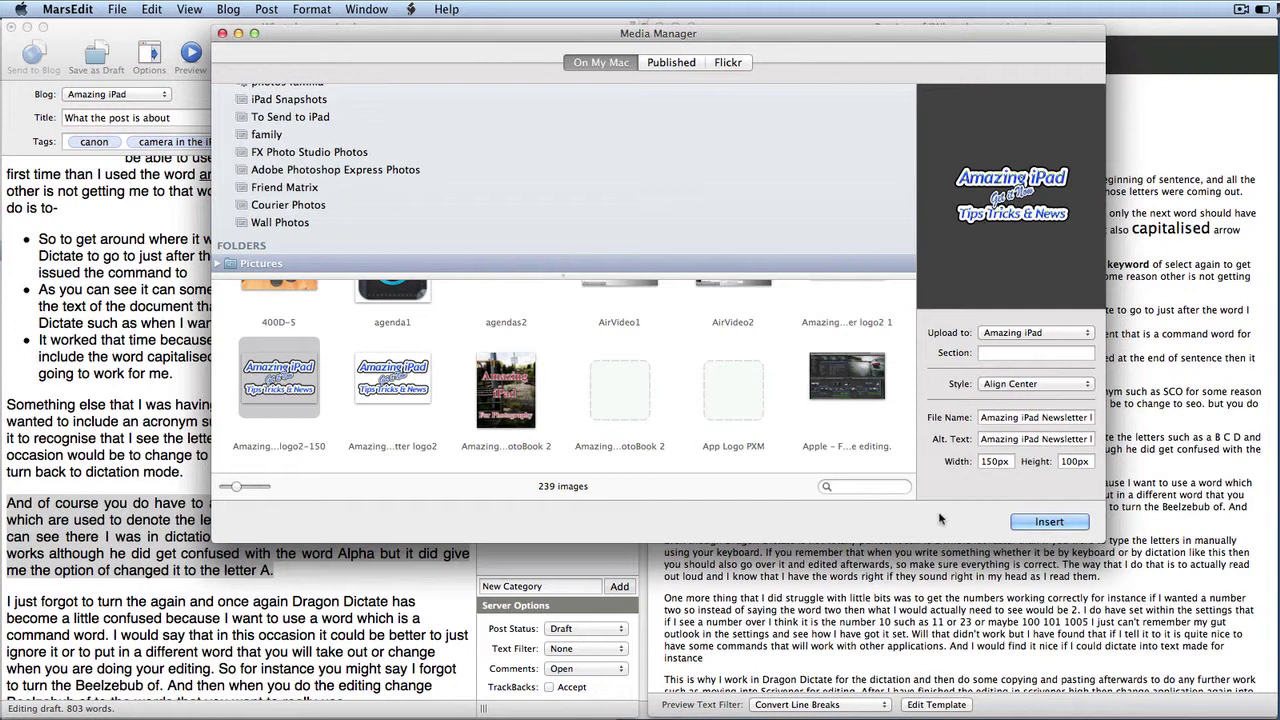
{"action": "left_click", "coordinate": [1049, 521]}
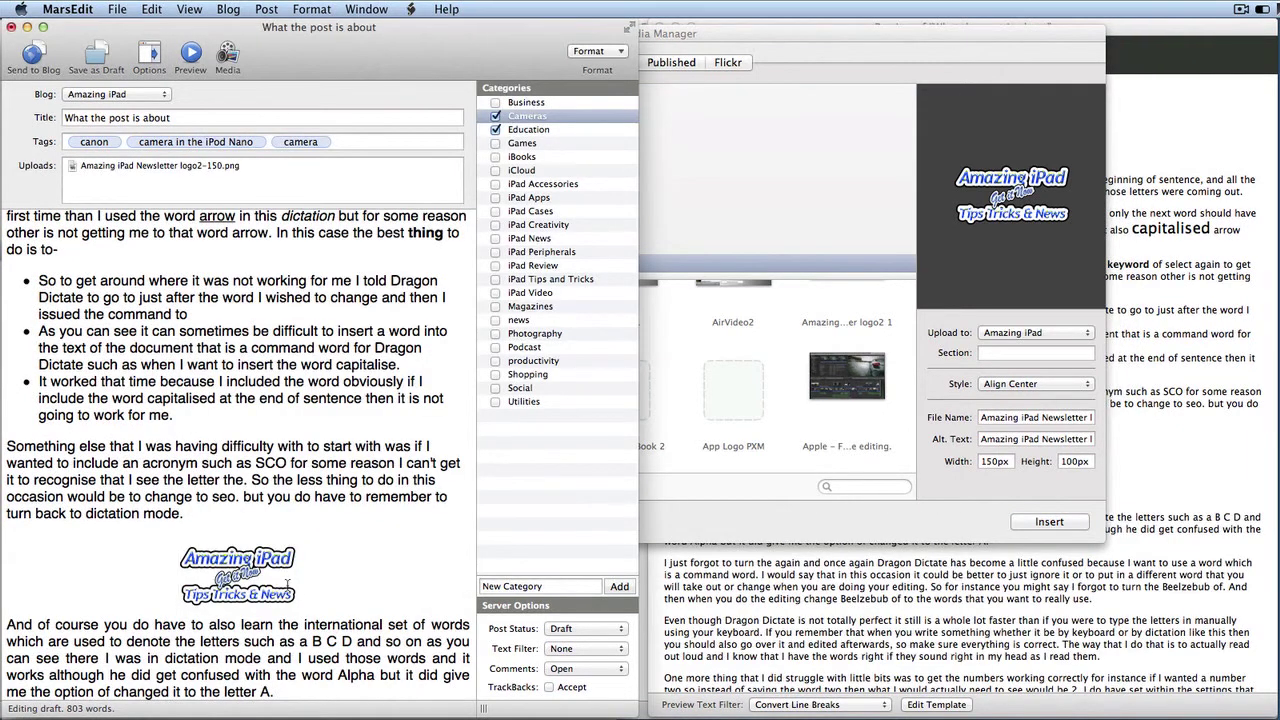
Step: Switch to HTML source and add blank lines after the letter A paragraph
{"action": "scroll", "coordinate": [240, 420], "scroll_direction": "down", "scroll_amount": 5}
{"action": "key", "text": "super+alt+r"}
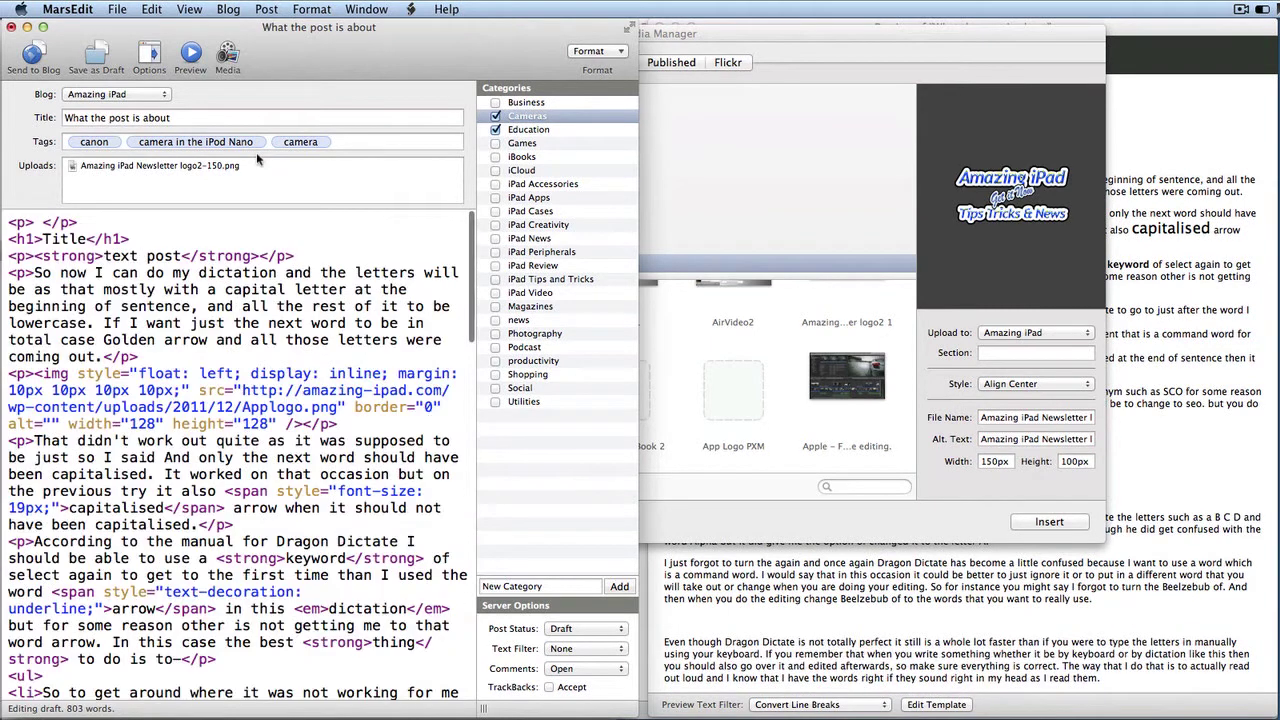
{"action": "scroll", "coordinate": [295, 442], "scroll_direction": "down", "scroll_amount": 8}
{"action": "scroll", "coordinate": [295, 442], "scroll_direction": "down", "scroll_amount": 10}
{"action": "scroll", "coordinate": [295, 442], "scroll_direction": "up", "scroll_amount": 4}
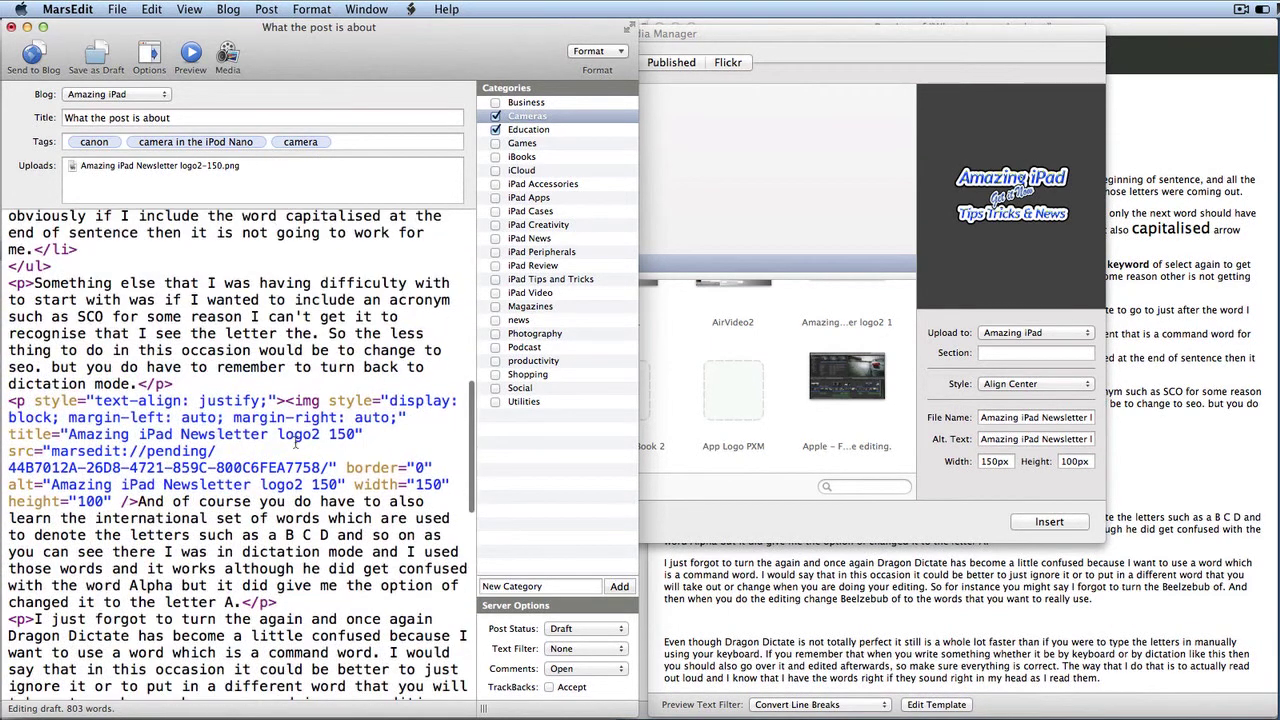
{"action": "left_click", "coordinate": [297, 600]}
{"action": "key", "text": "Return"}
{"action": "key", "text": "Return"}
{"action": "key", "text": "Return"}
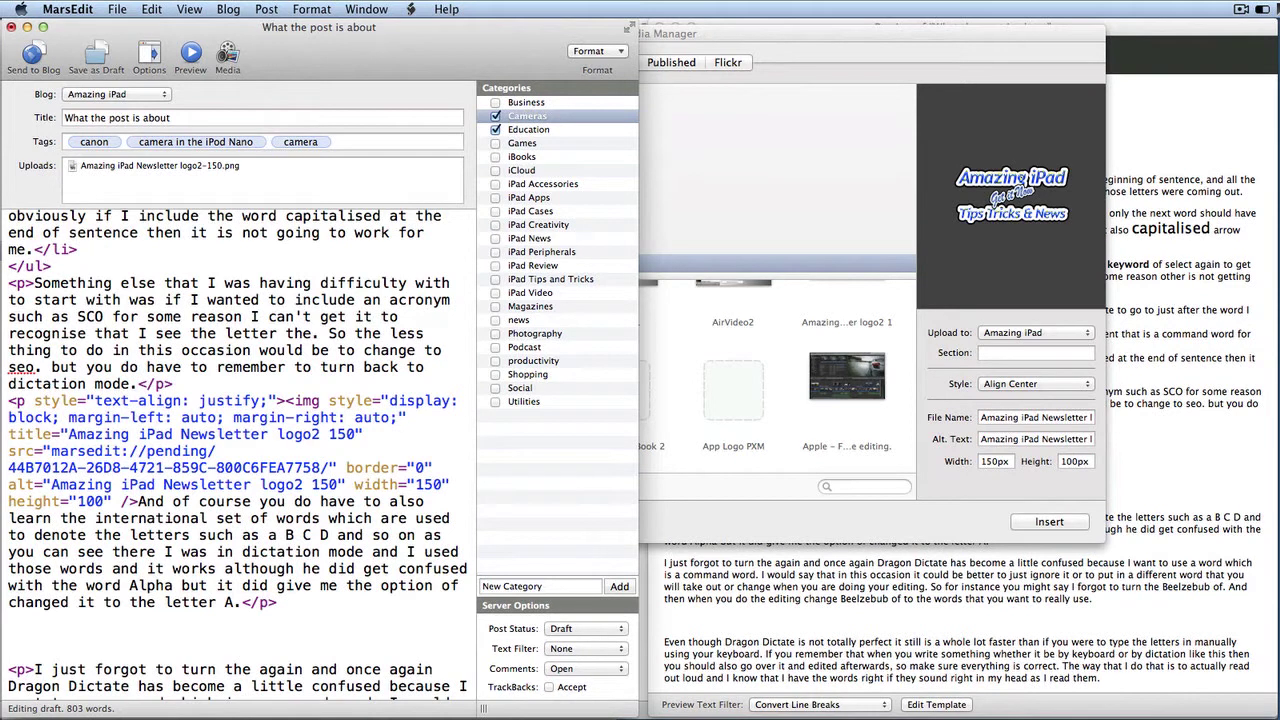
Step: Expand the pullquote snippet and replace its placeholder with 'Highlighted text in here'
{"action": "type", "text": "p"}
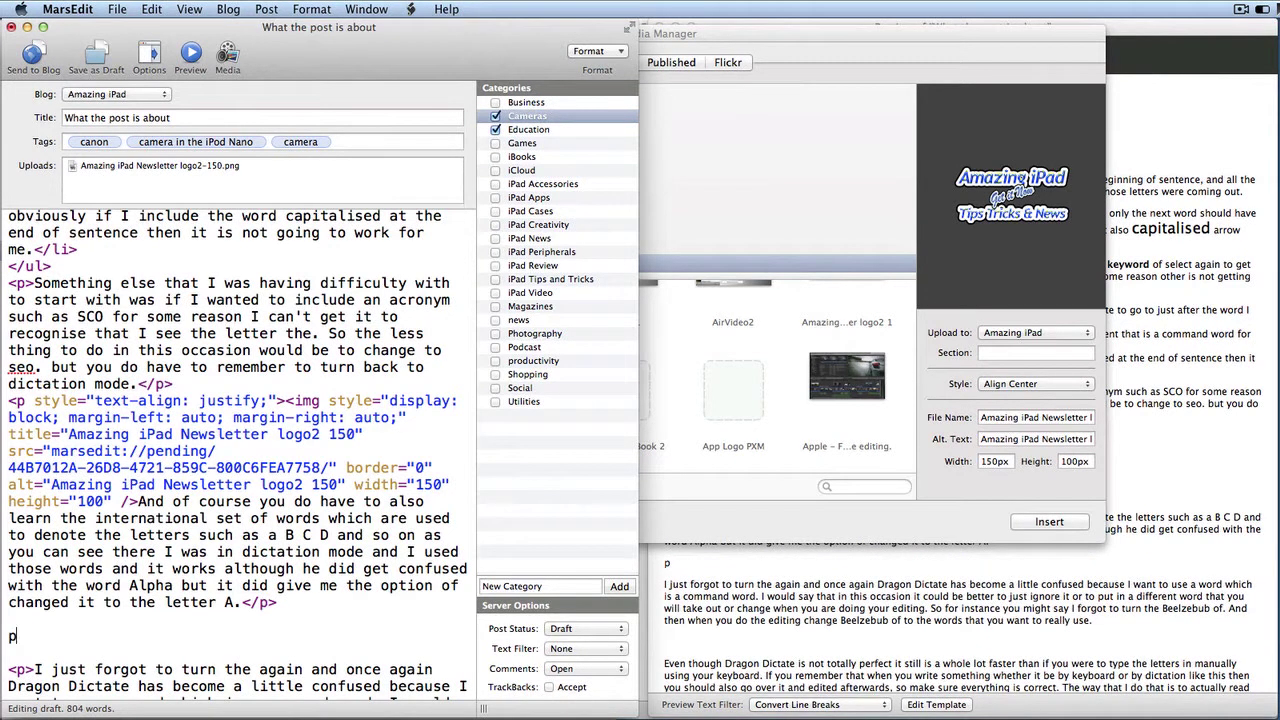
{"action": "type", "text": "<p style=\"float: right; width: 120px; font-size: 1.3em; color: red\"> YOUR PULLQUOTE TEXT GOES HERE"}
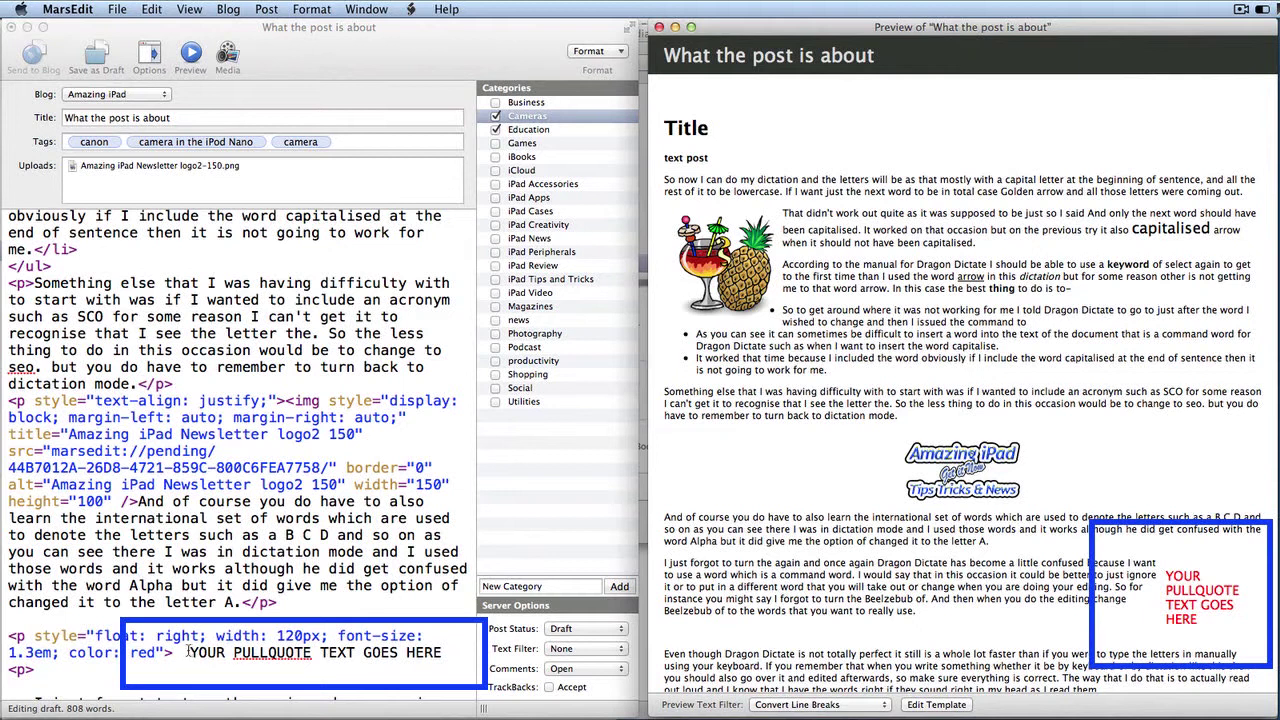
{"action": "left_click", "coordinate": [189, 651]}
{"action": "left_click_drag", "start_coordinate": [441, 652], "coordinate": [190, 652]}
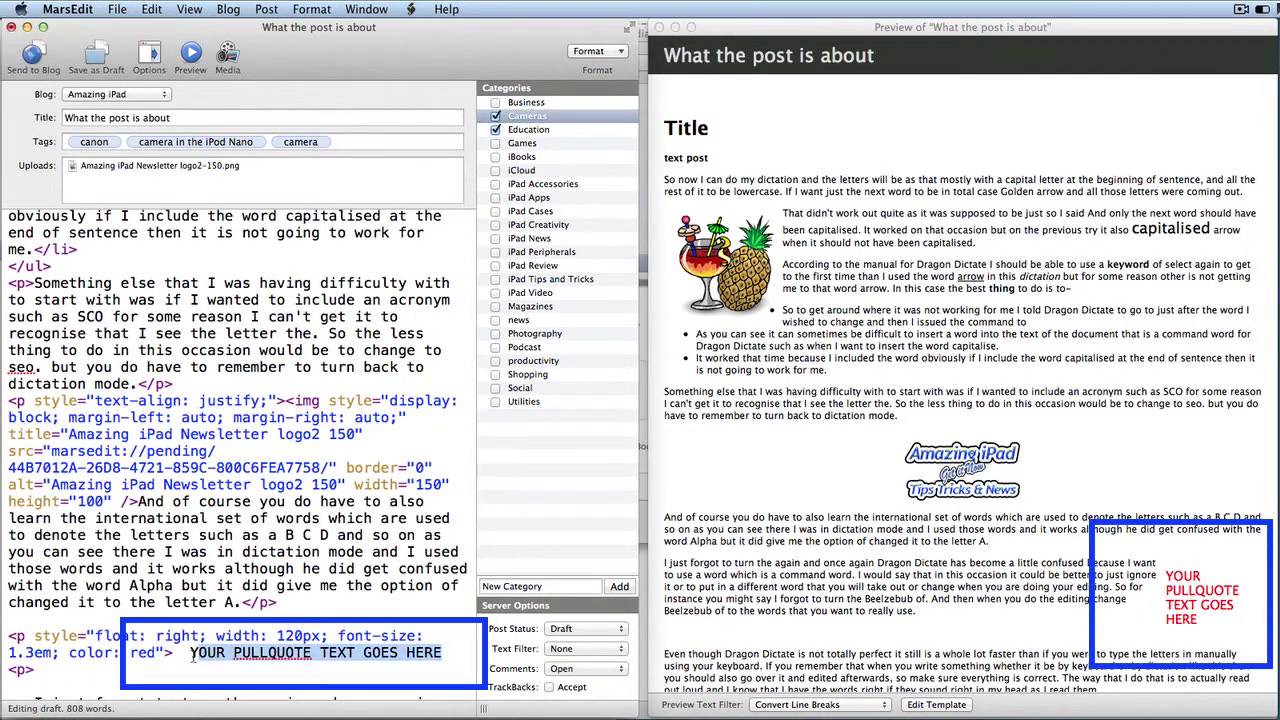
{"action": "type", "text": "Highlighted text in here"}
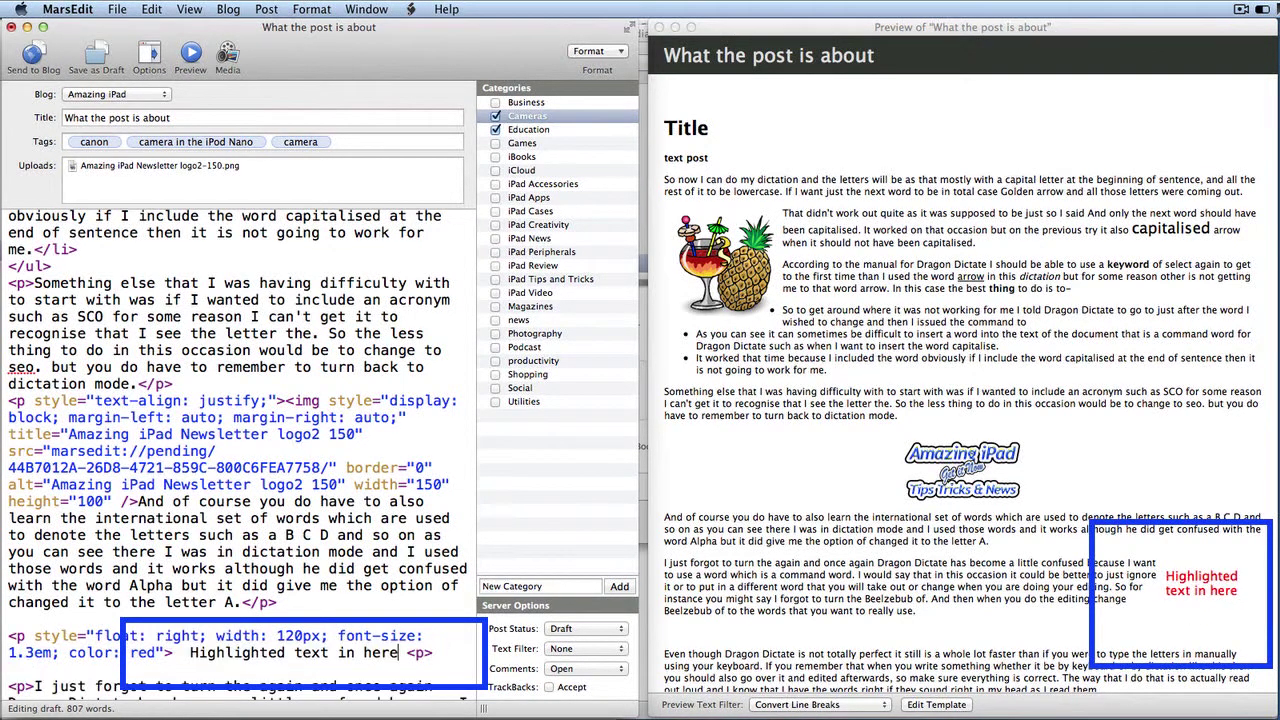
Step: Insert the logo again above the pull quote text and return to rich-text view
{"action": "left_click", "coordinate": [620, 55]}
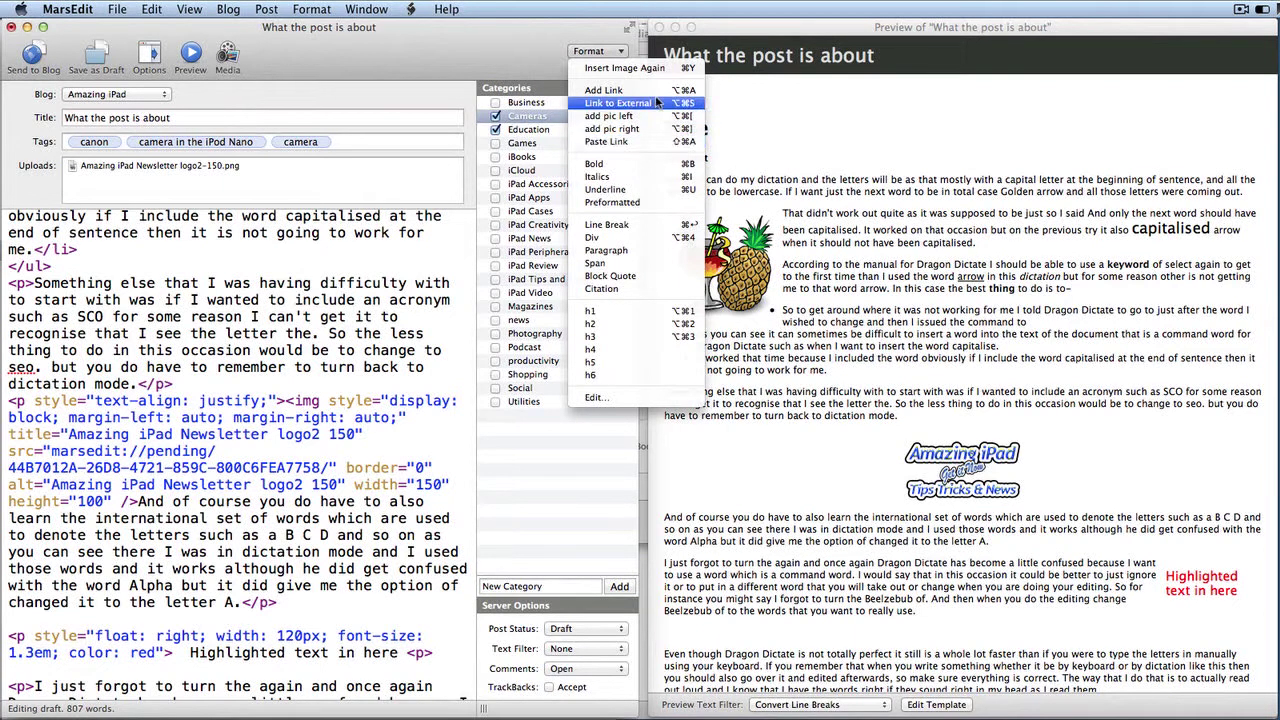
{"action": "left_click", "coordinate": [624, 68]}
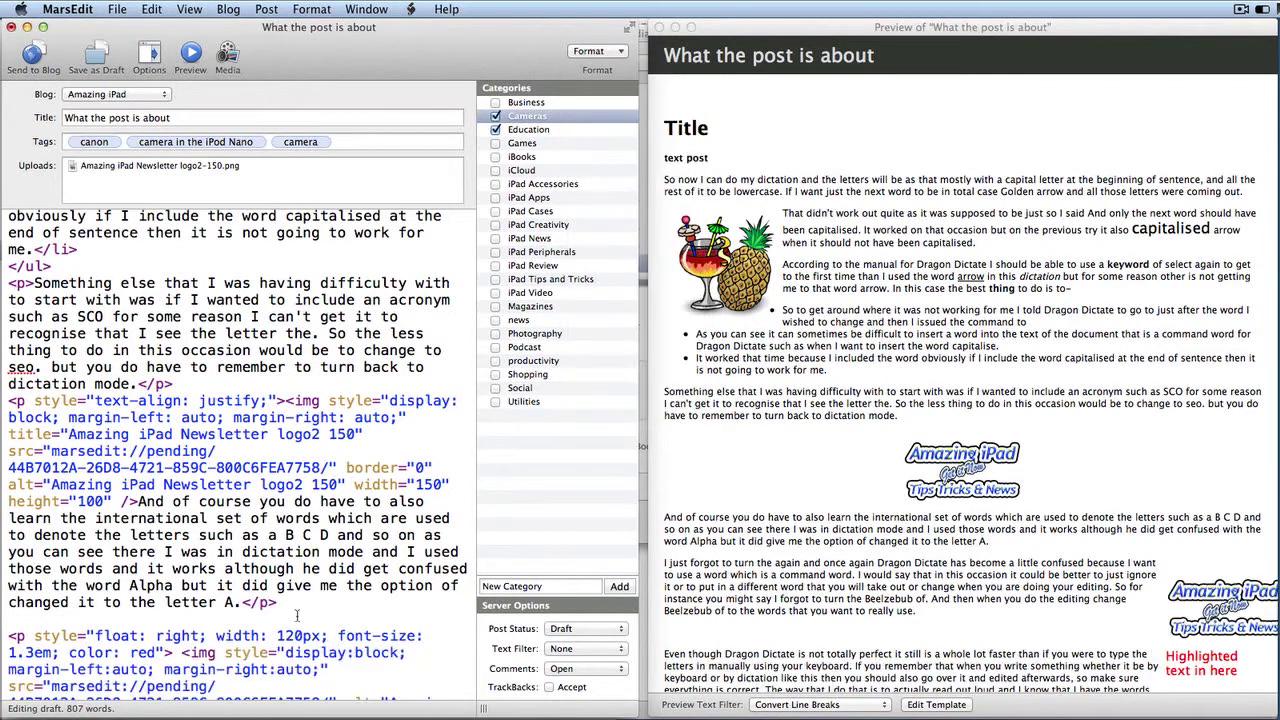
{"action": "scroll", "coordinate": [378, 597], "scroll_direction": "down", "scroll_amount": 5}
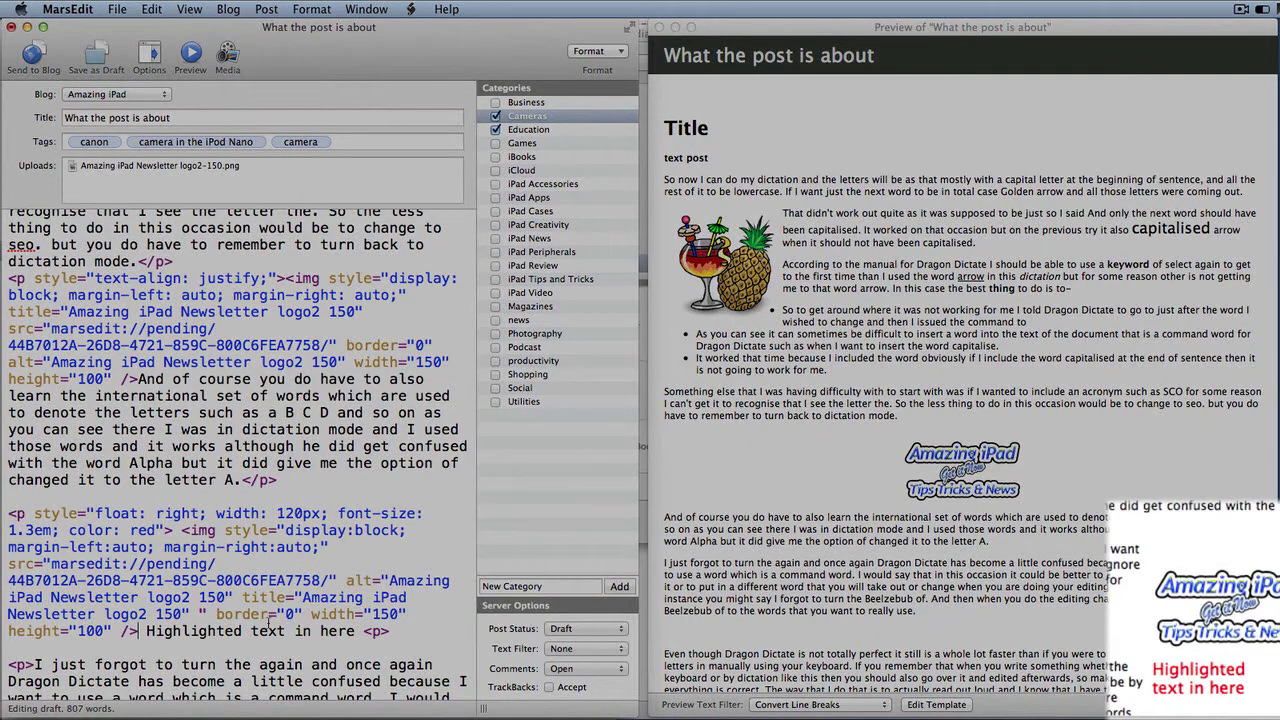
{"action": "key", "text": "super+alt+r"}
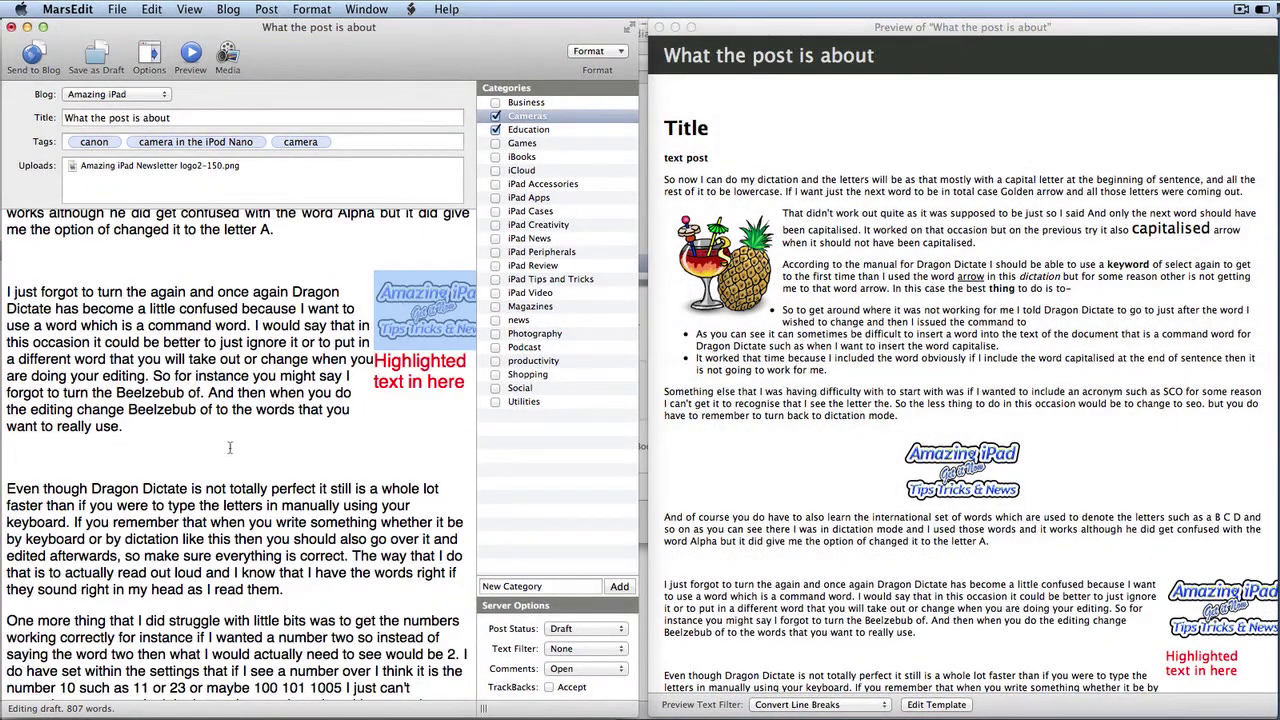
{"action": "left_click", "coordinate": [620, 54]}
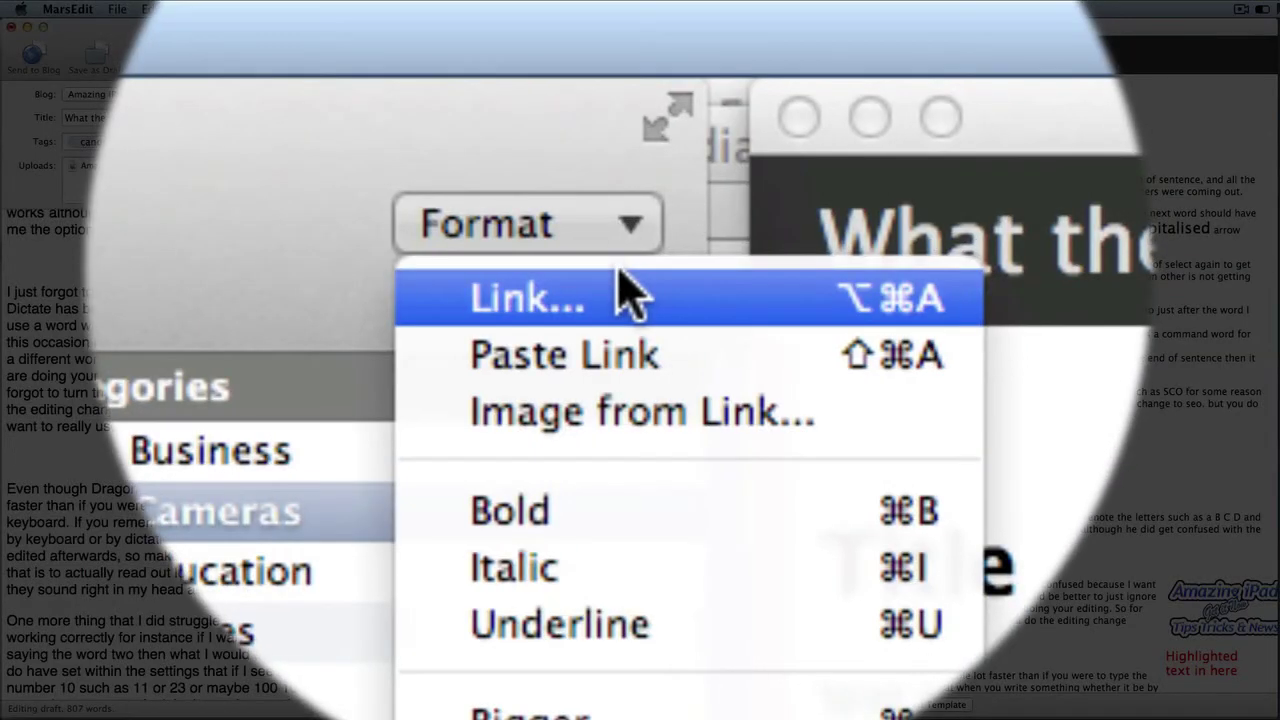
Step: Link the pull-quote logo to the pasted web address and hide the categories side pane
{"action": "left_click", "coordinate": [620, 66]}
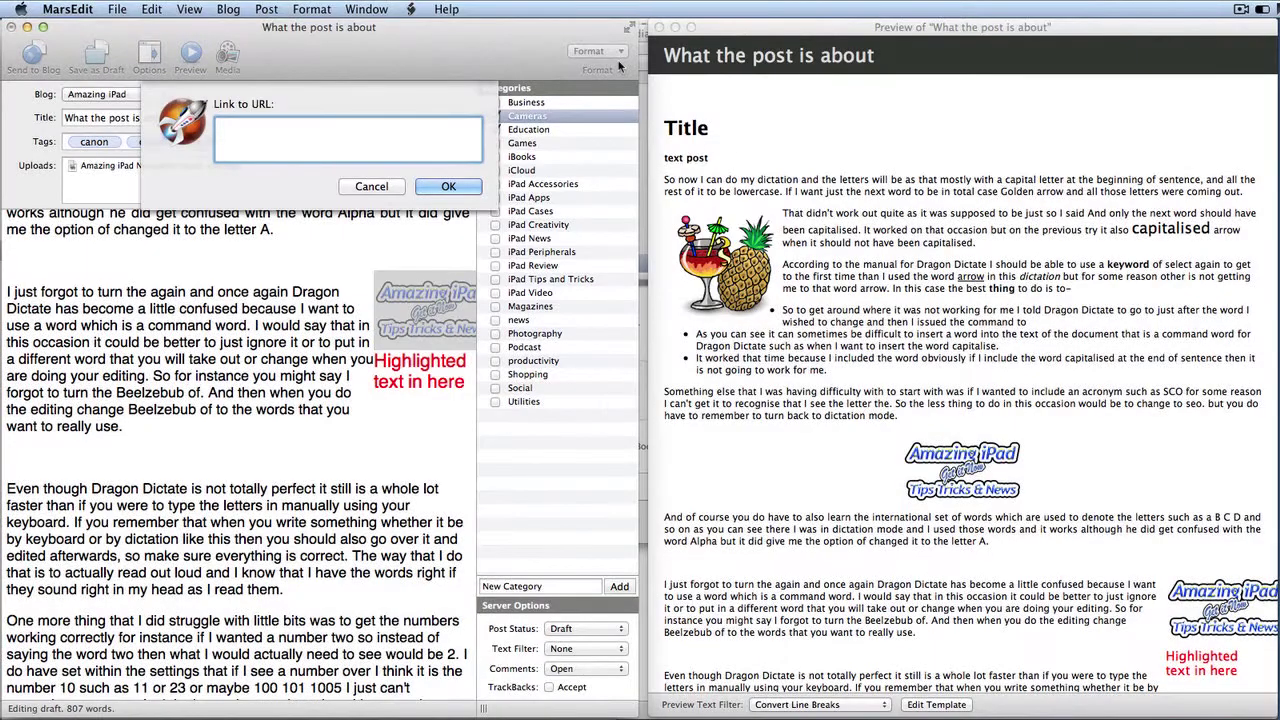
{"action": "type", "text": "http://mac10a.com"}
{"action": "left_click", "coordinate": [448, 187]}
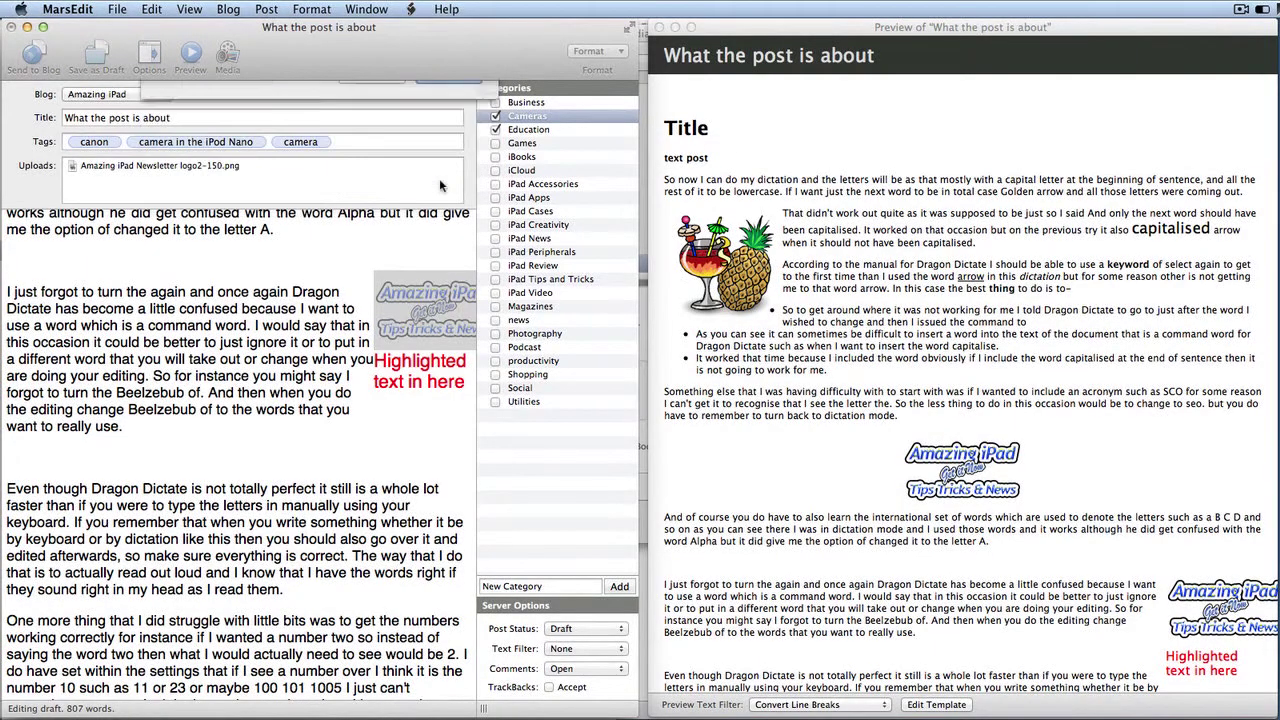
{"action": "left_click", "coordinate": [350, 464]}
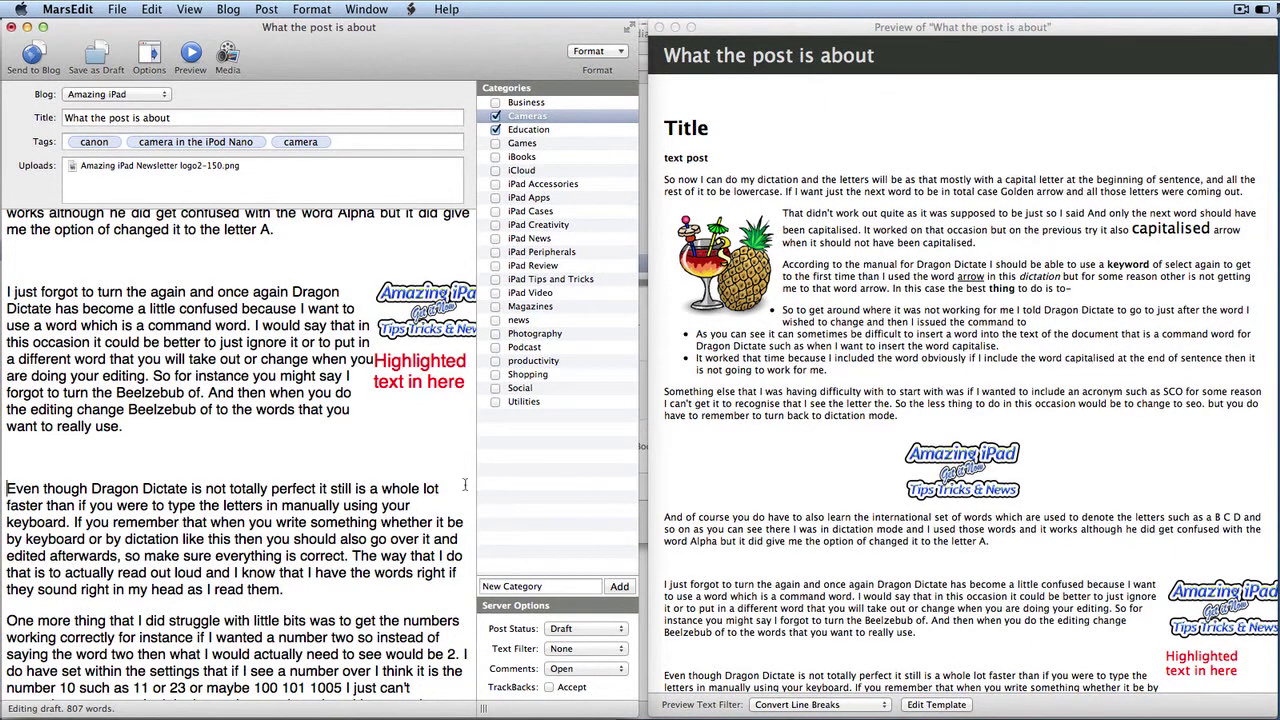
{"action": "key", "text": "super+alt+o"}
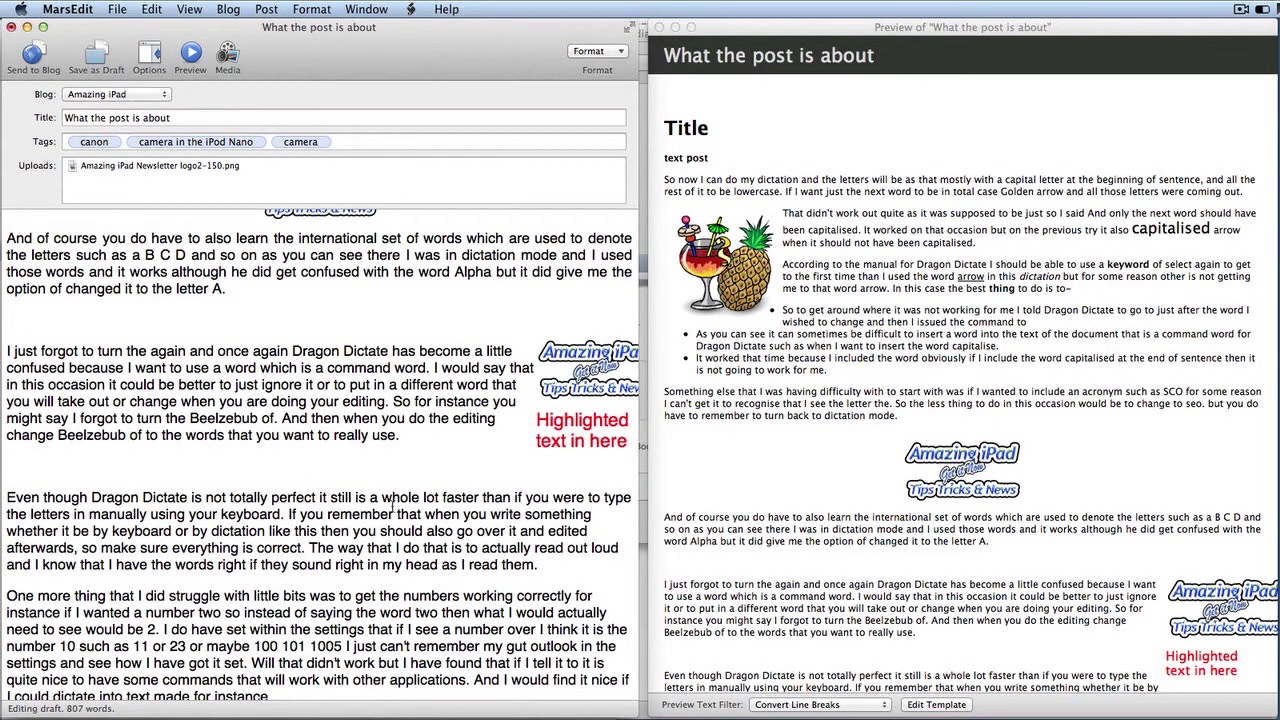
Step: Select 'changed' in the Alpha sentence and show the draft's HTML source
{"action": "scroll", "coordinate": [390, 505], "scroll_direction": "up", "scroll_amount": 5}
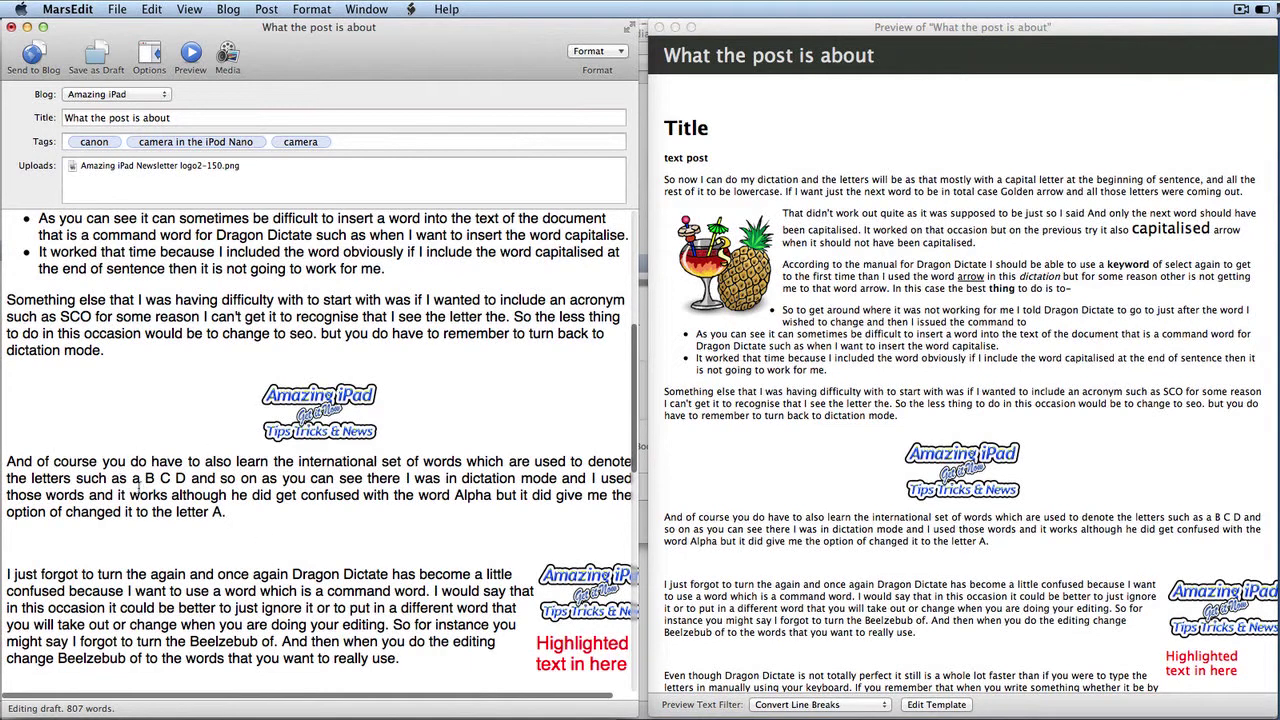
{"action": "double_click", "coordinate": [83, 514]}
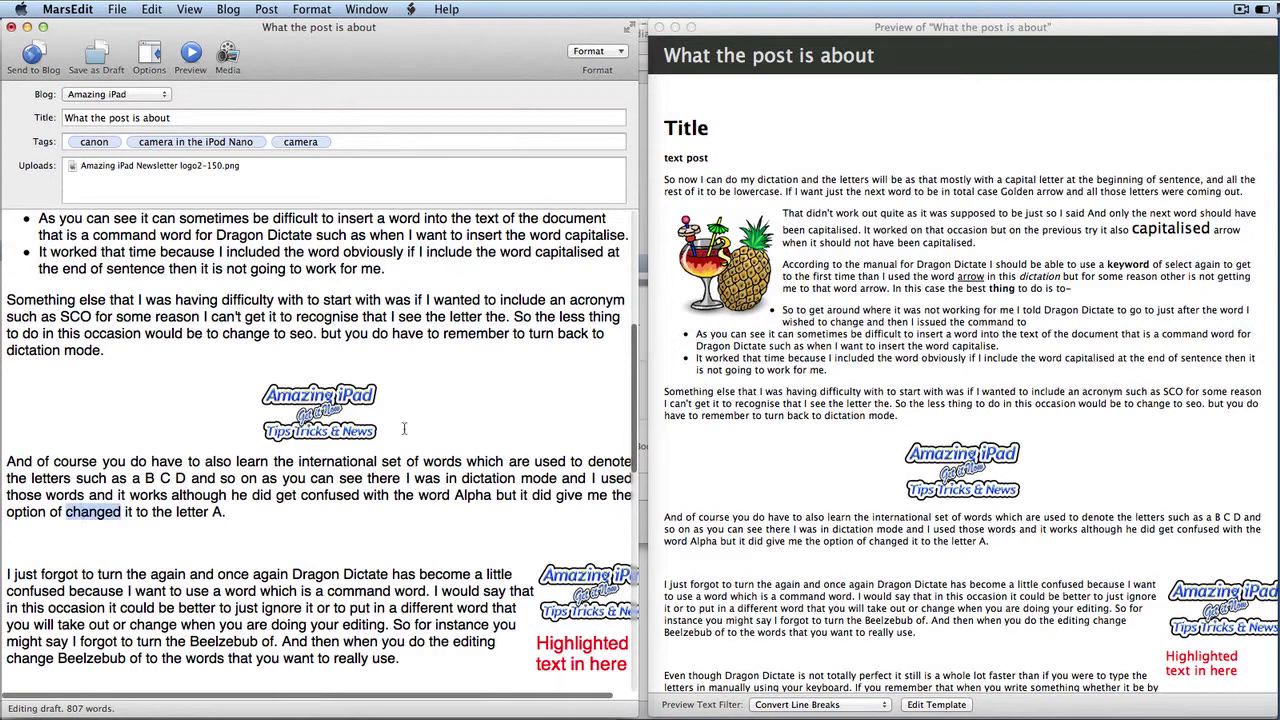
{"action": "key", "text": "super+shift+h"}
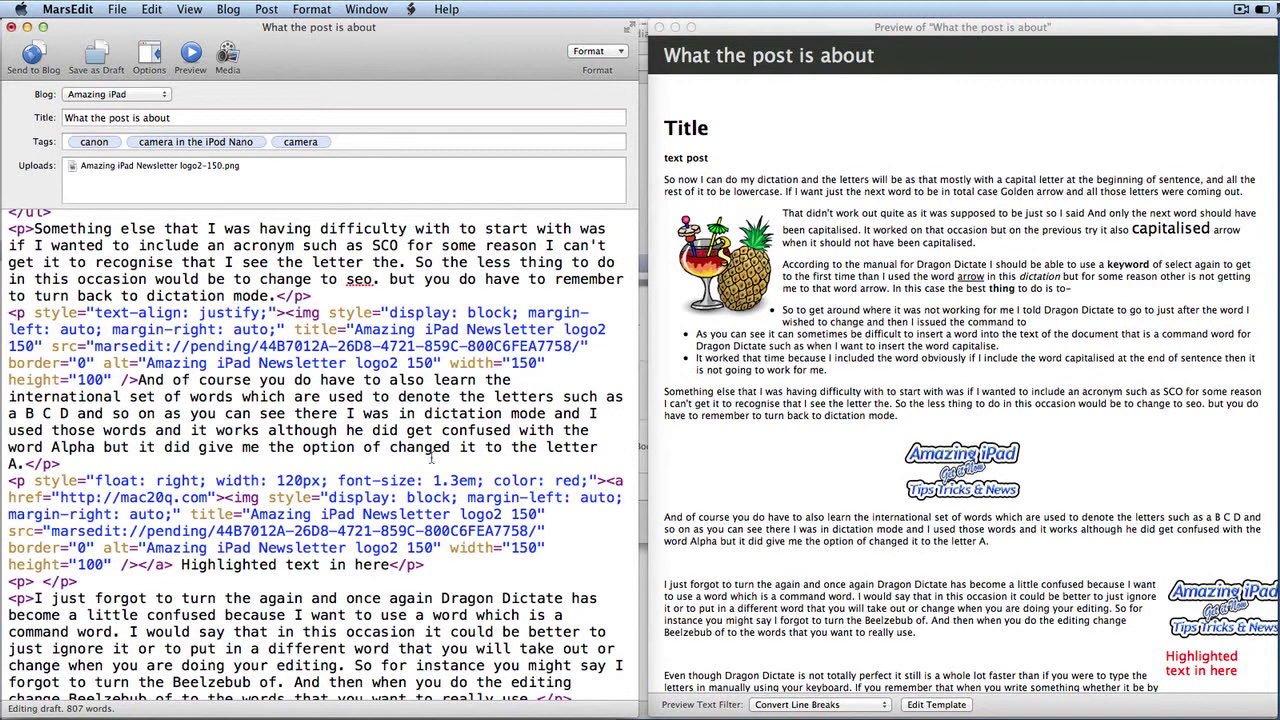
{"action": "double_click", "coordinate": [420, 450]}
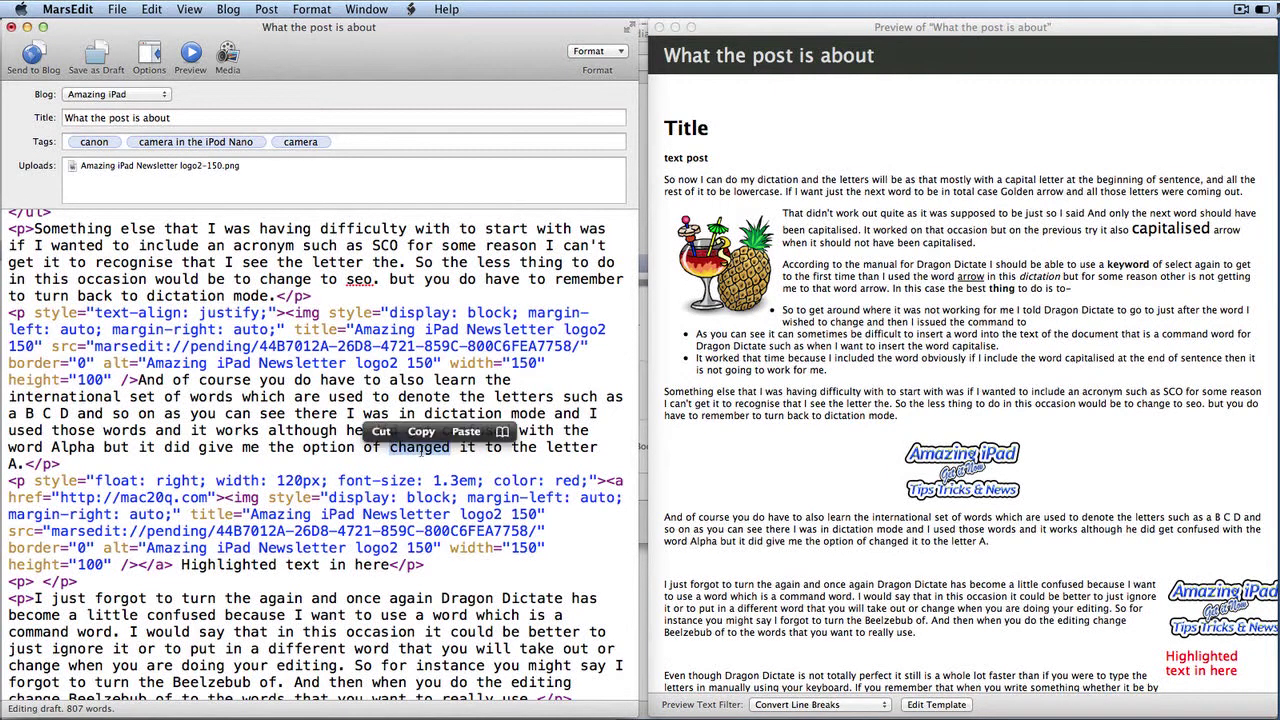
{"action": "left_click", "coordinate": [620, 52]}
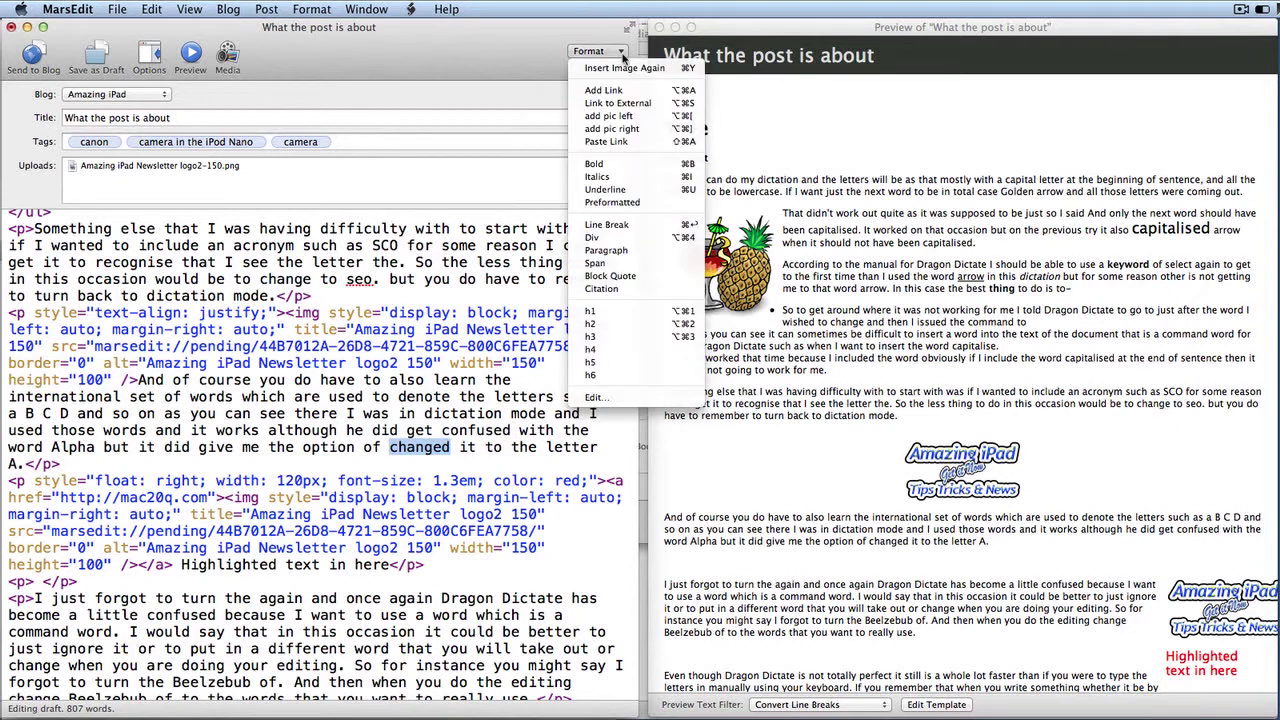
{"action": "left_click", "coordinate": [649, 106]}
{"action": "left_click", "coordinate": [466, 195]}
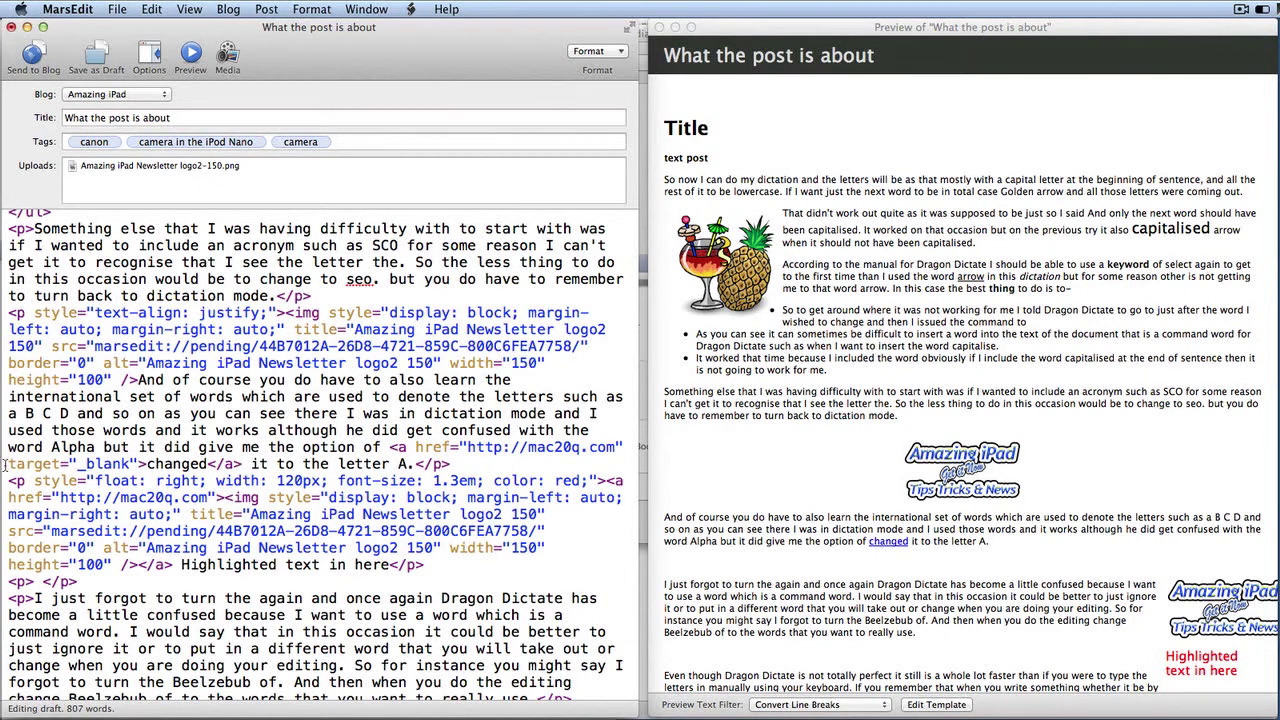
Step: Post the draft to the Amazing iPad blog, sending despite the empty-keywords warning
{"action": "left_click_drag", "start_coordinate": [5, 463], "coordinate": [140, 463]}
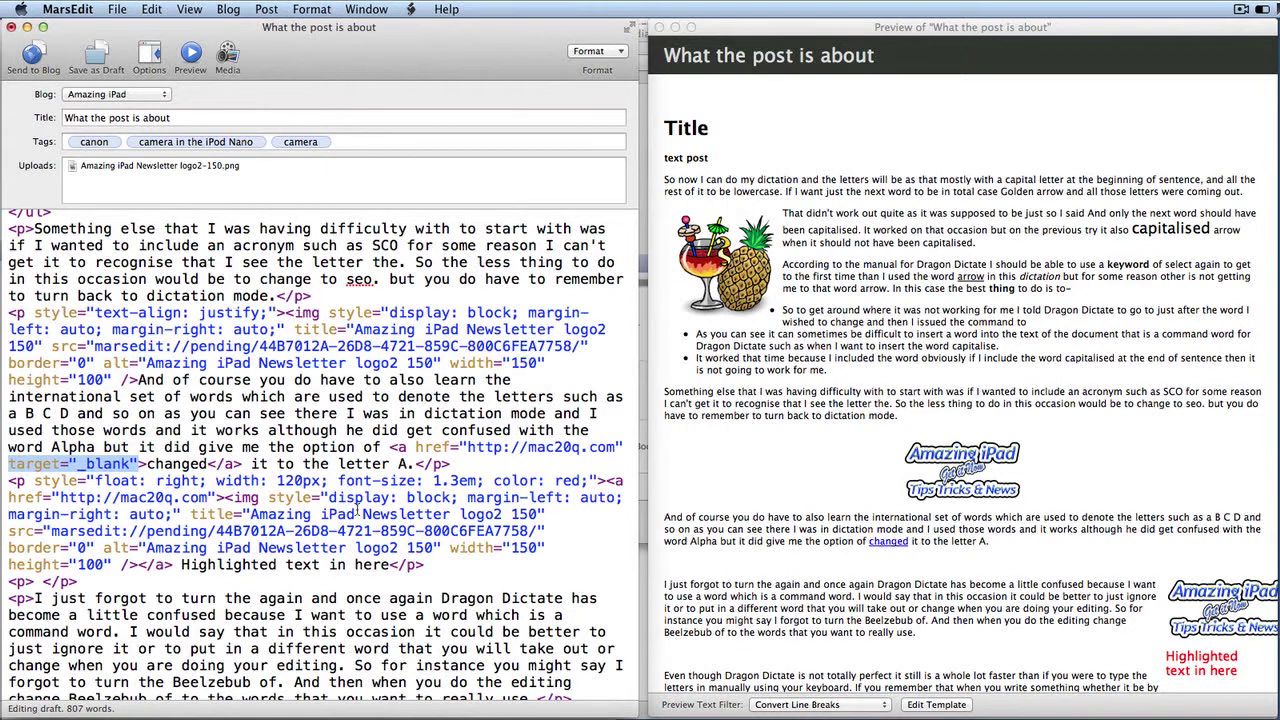
{"action": "scroll", "coordinate": [357, 510], "scroll_direction": "up", "scroll_amount": 15}
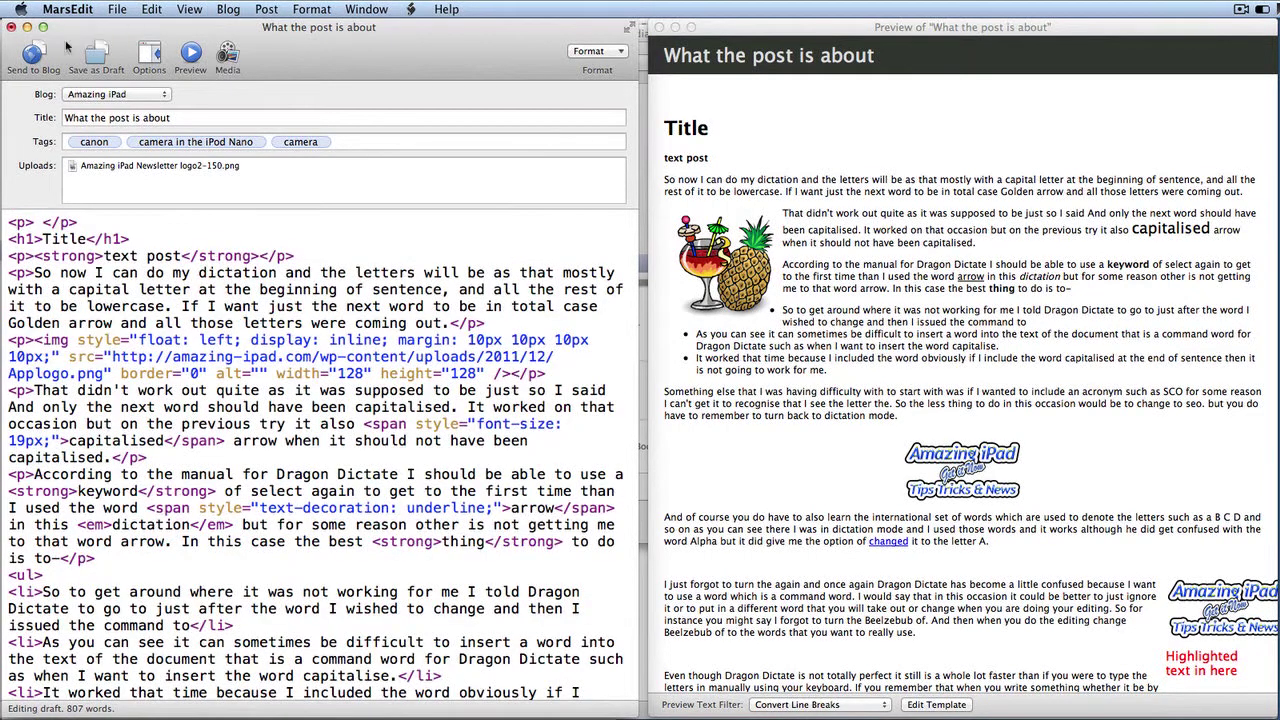
{"action": "left_click", "coordinate": [34, 58]}
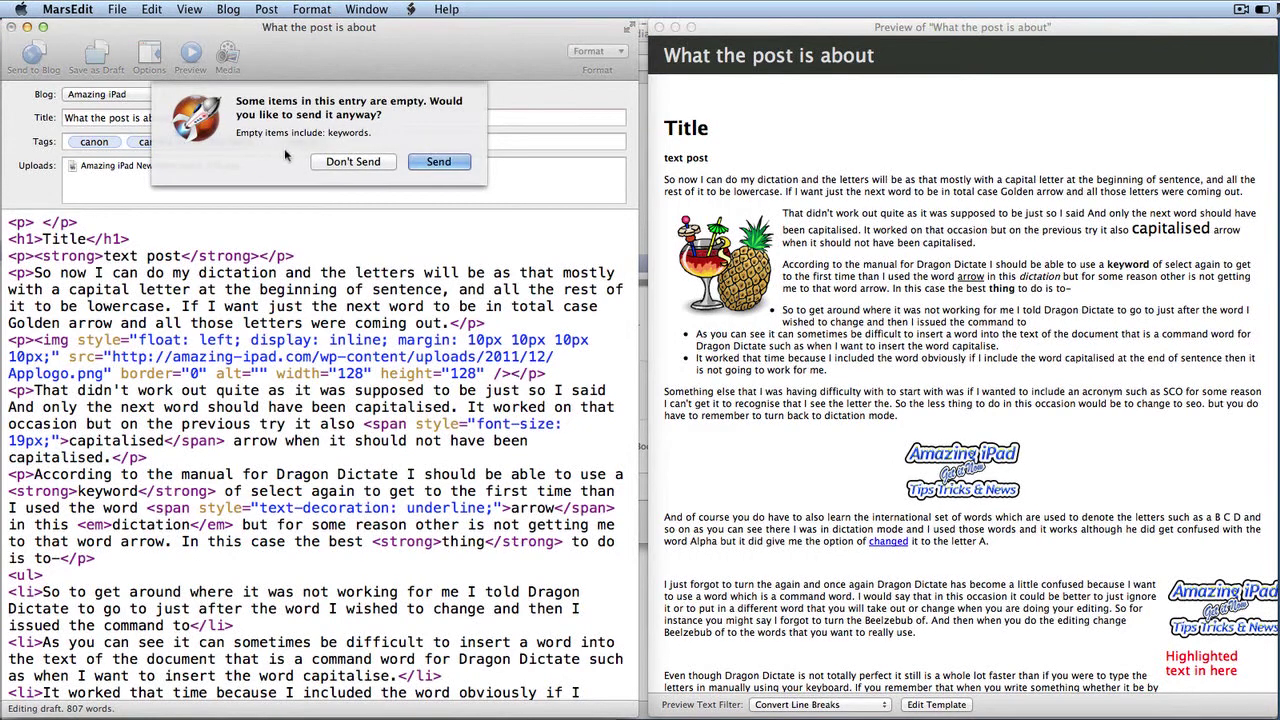
{"action": "left_click", "coordinate": [448, 161]}
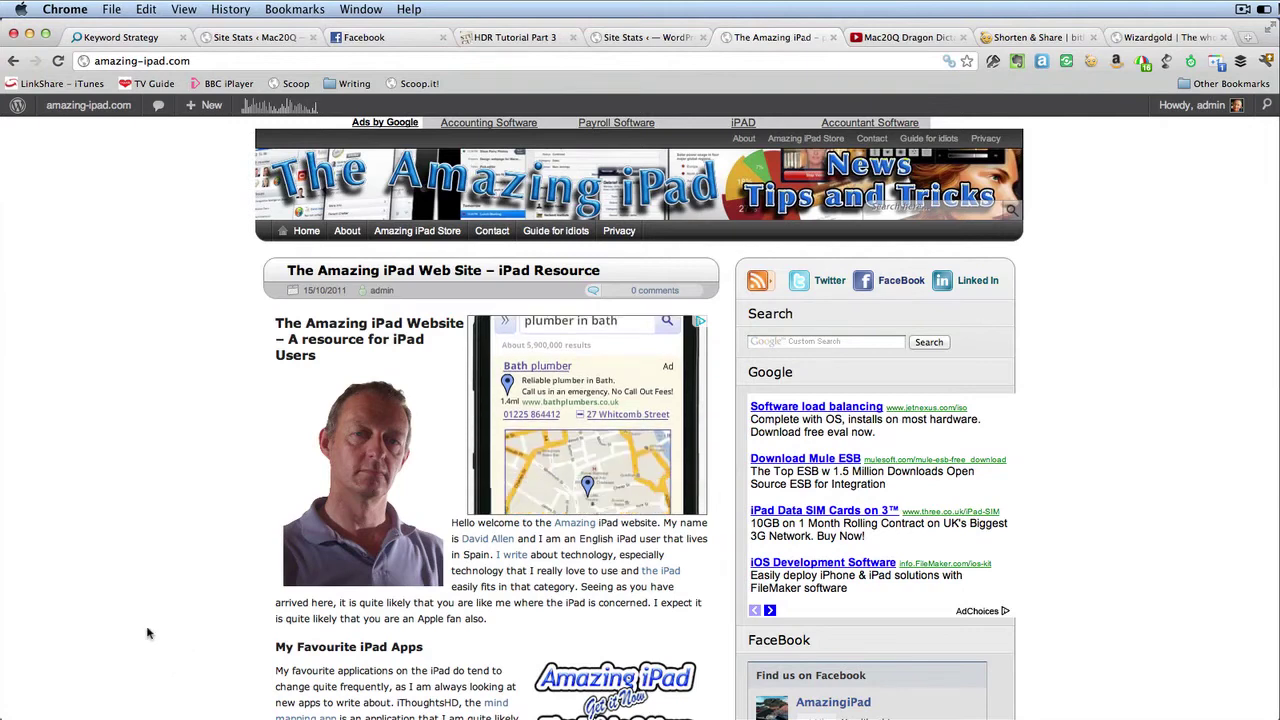
Step: Scroll down and back up through the amazing-ipad.com site
{"action": "scroll", "coordinate": [150, 612], "scroll_direction": "down", "scroll_amount": 5}
{"action": "scroll", "coordinate": [150, 612], "scroll_direction": "down", "scroll_amount": 10}
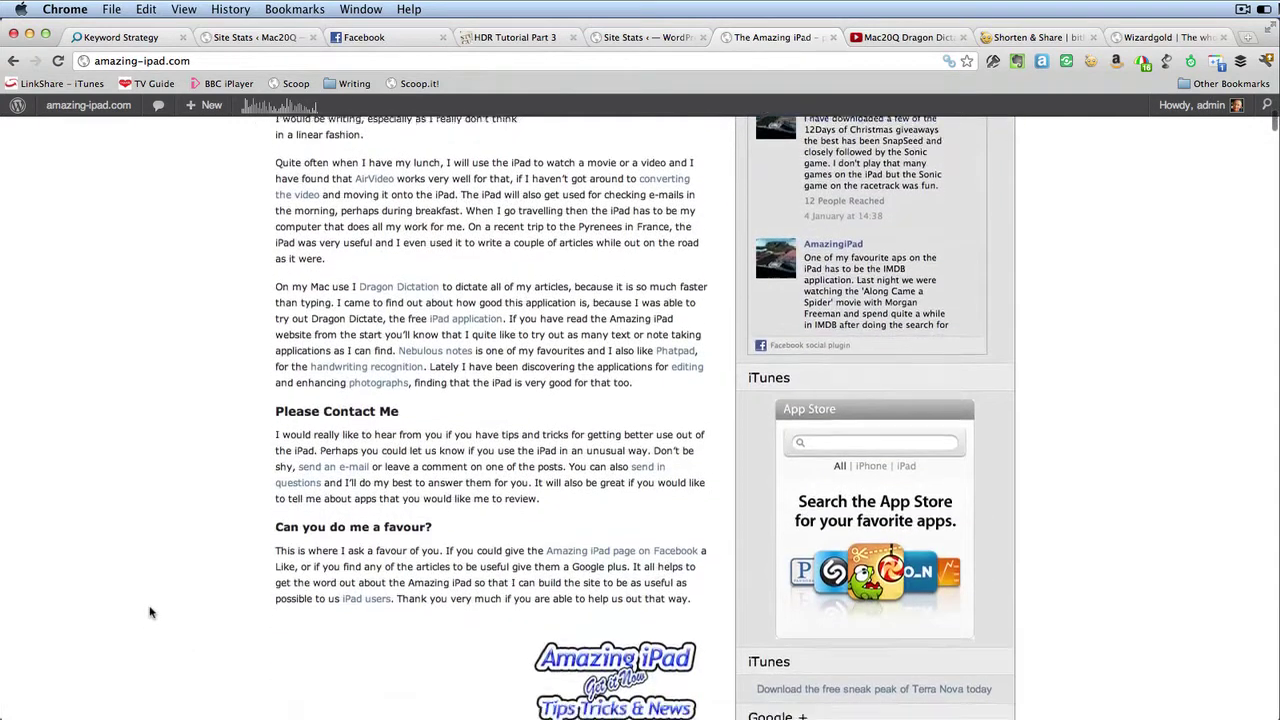
{"action": "scroll", "coordinate": [150, 612], "scroll_direction": "up", "scroll_amount": 3}
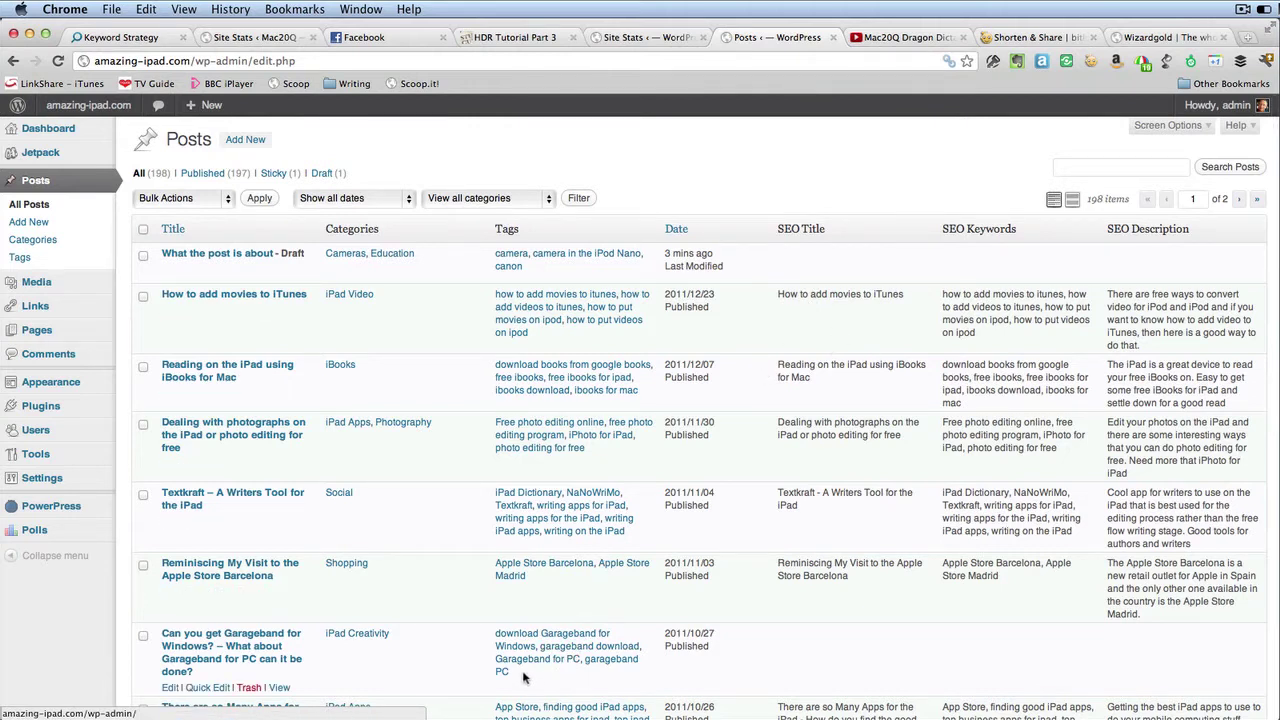
Step: Copy the Garageband post's tags into its SEO Keywords field
{"action": "left_click_drag", "start_coordinate": [505, 671], "coordinate": [495, 634]}
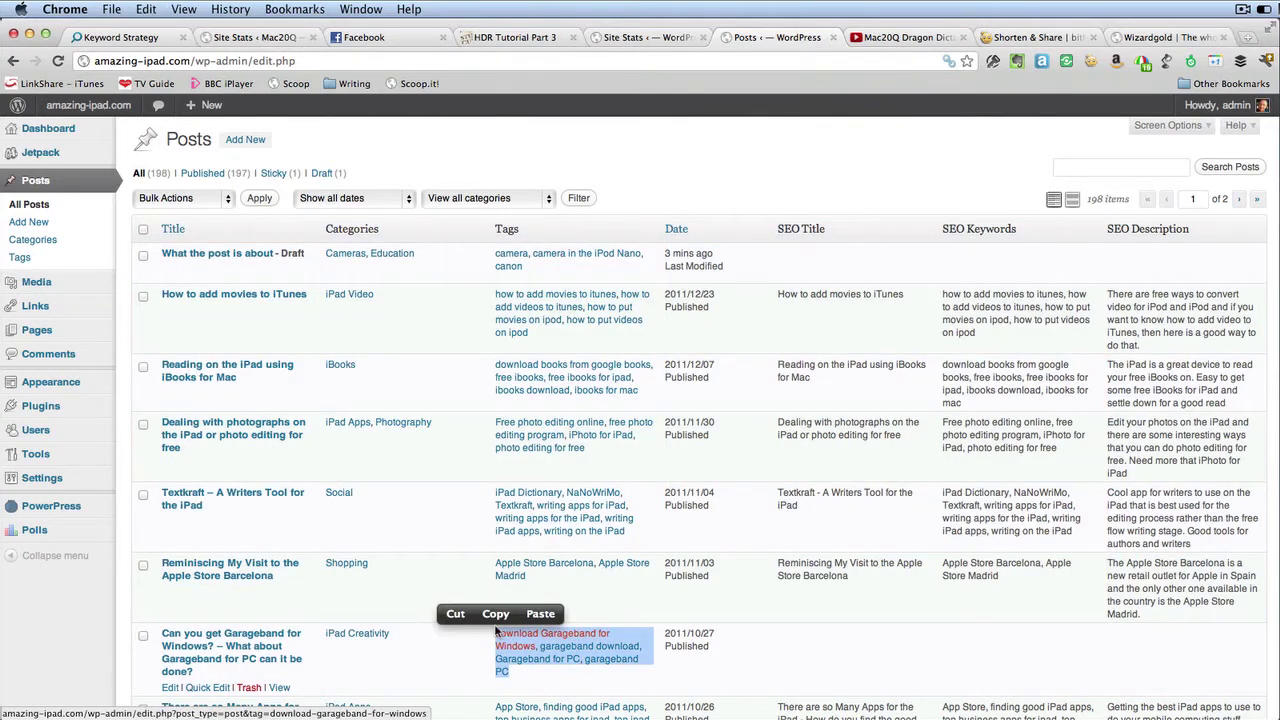
{"action": "left_click", "coordinate": [495, 614]}
{"action": "left_click", "coordinate": [262, 655]}
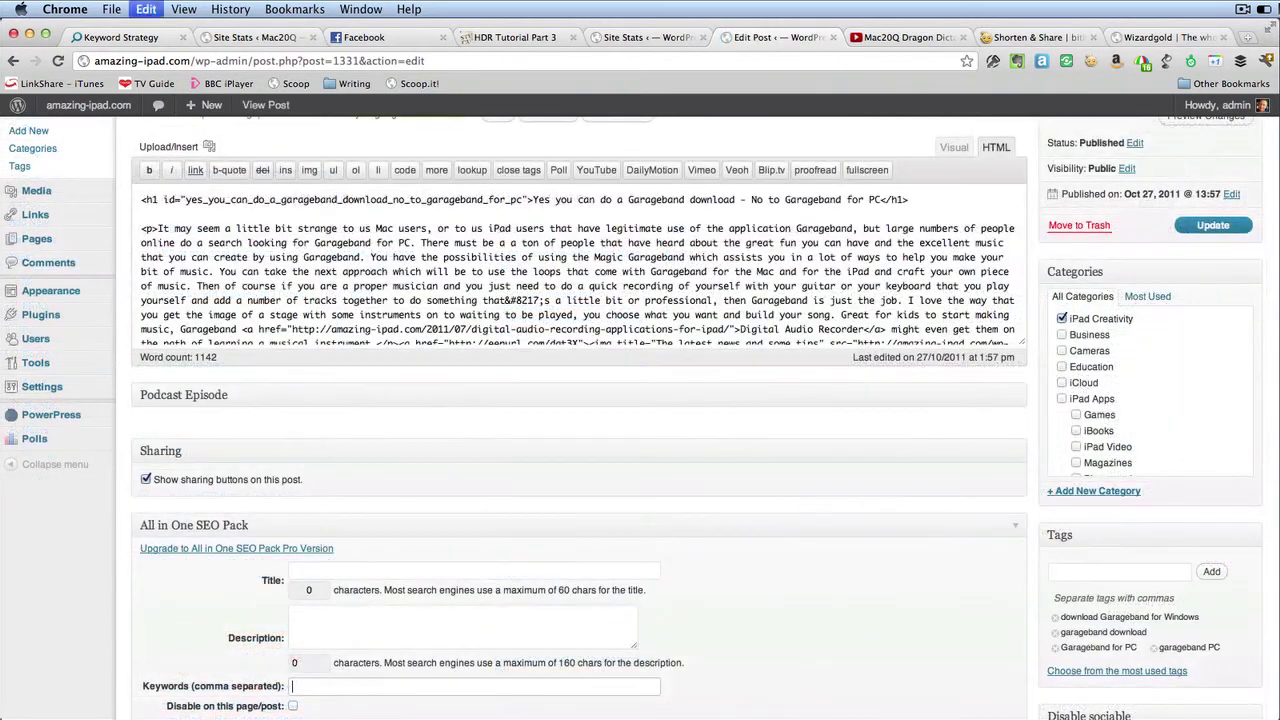
{"action": "key", "text": "super+v"}
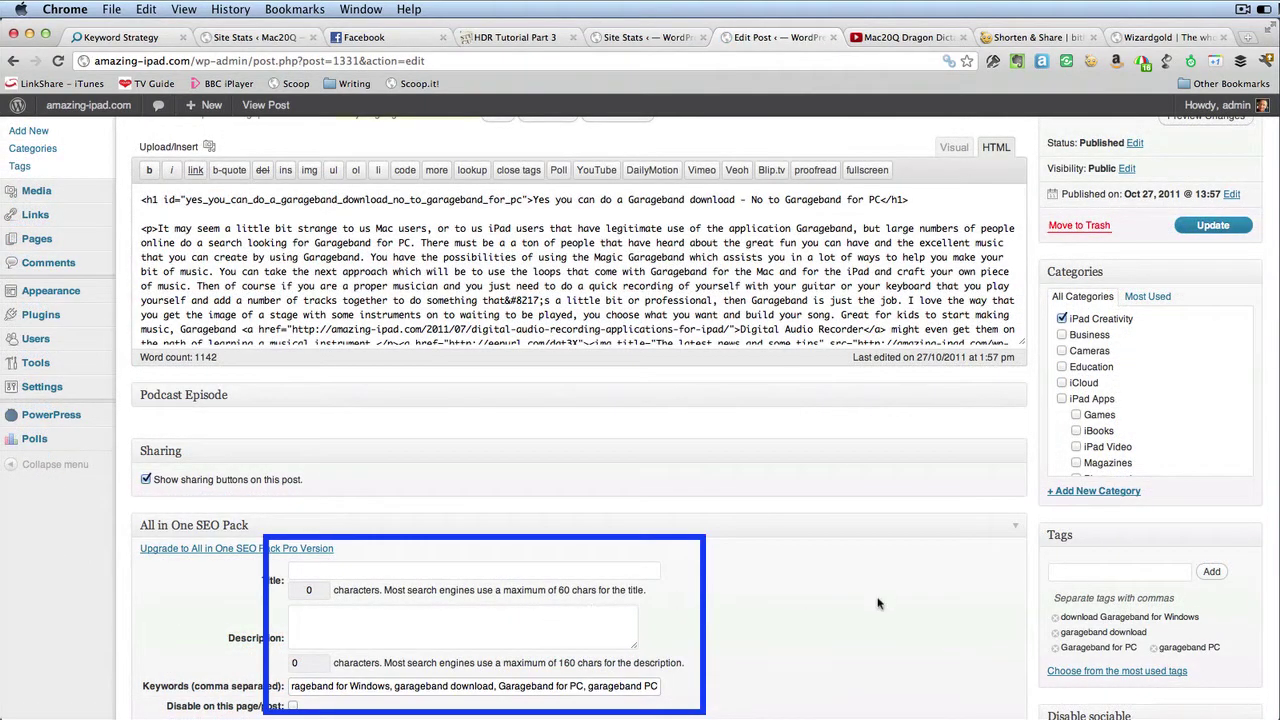
Step: Copy the post title into the SEO Title field
{"action": "scroll", "coordinate": [840, 676], "scroll_direction": "up", "scroll_amount": 2}
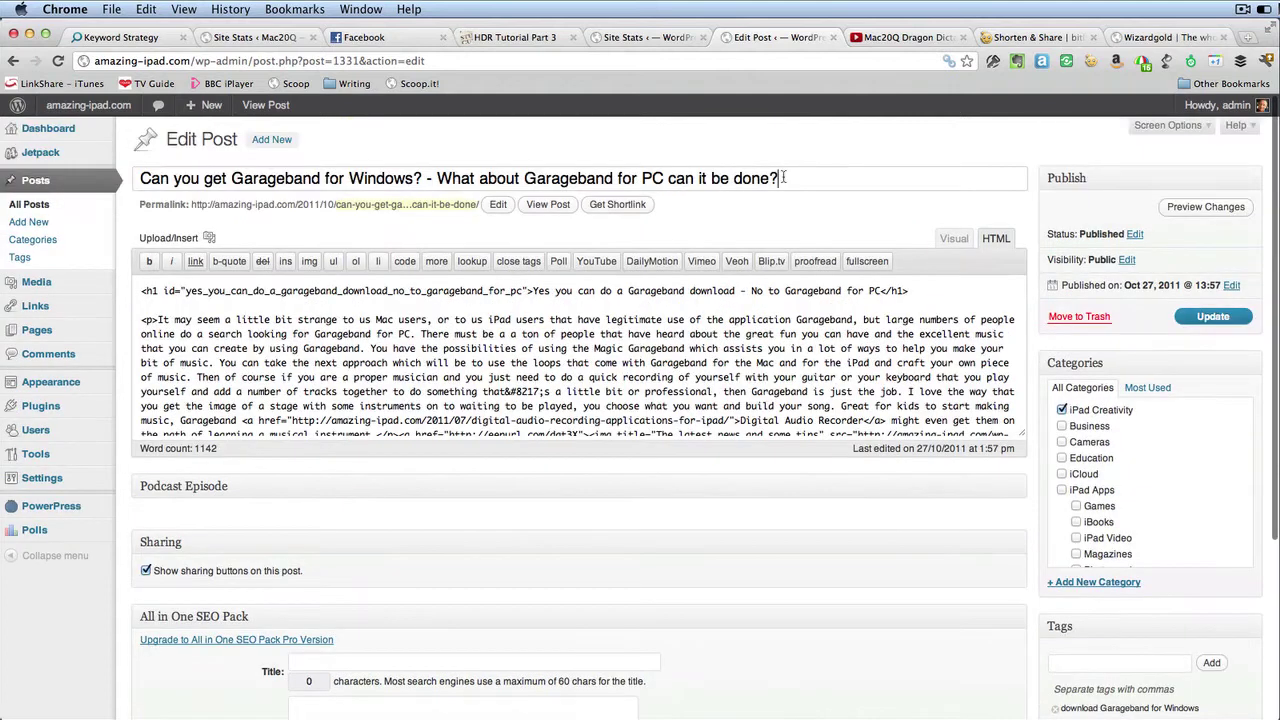
{"action": "left_click_drag", "start_coordinate": [779, 178], "coordinate": [280, 152]}
{"action": "key", "text": "super+c"}
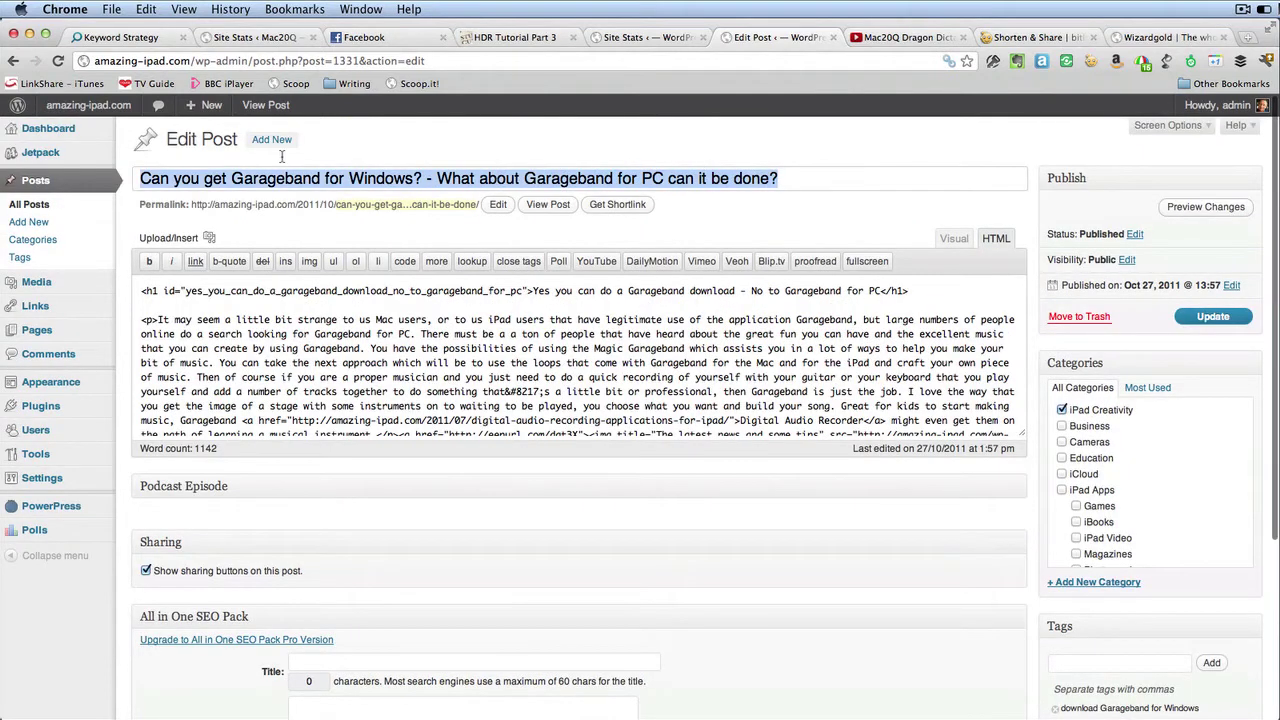
{"action": "left_click", "coordinate": [300, 661]}
{"action": "key", "text": "super+v"}
Step: Set the SEO description to 'About Garageband on the Mac' and update the post
{"action": "scroll", "coordinate": [755, 637], "scroll_direction": "down", "scroll_amount": 3}
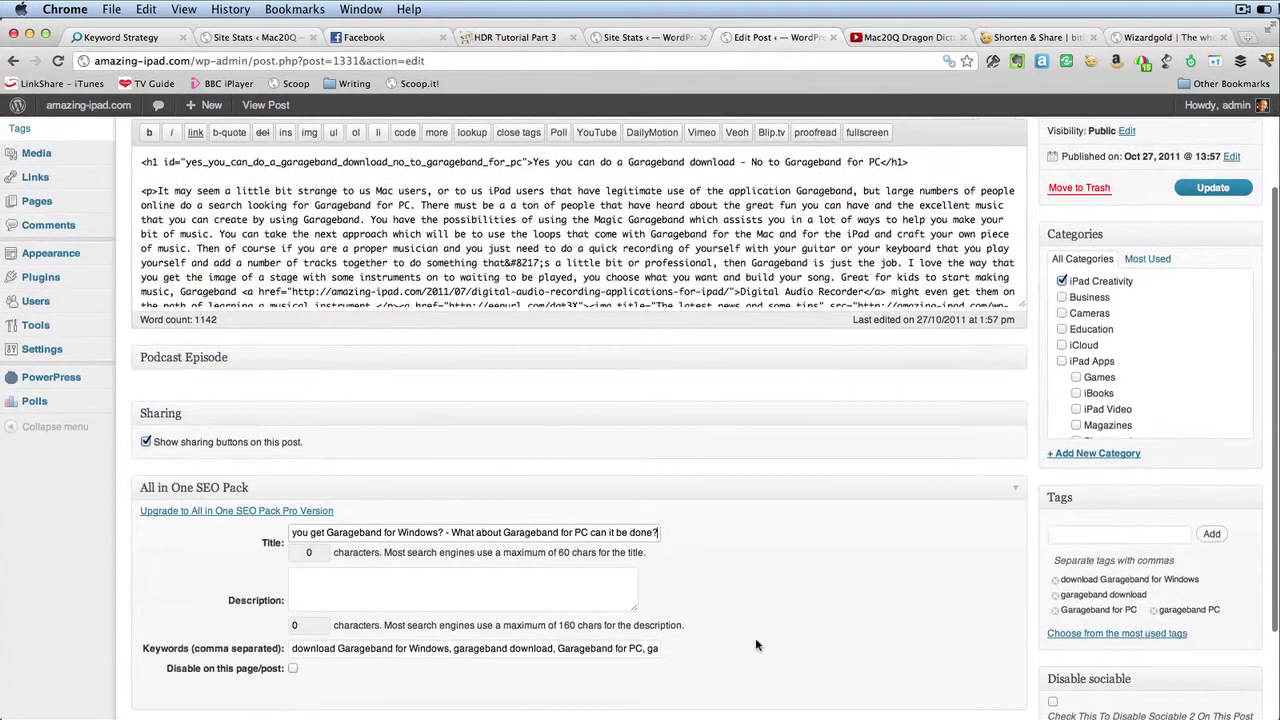
{"action": "left_click", "coordinate": [360, 592]}
{"action": "key", "text": "super+v"}
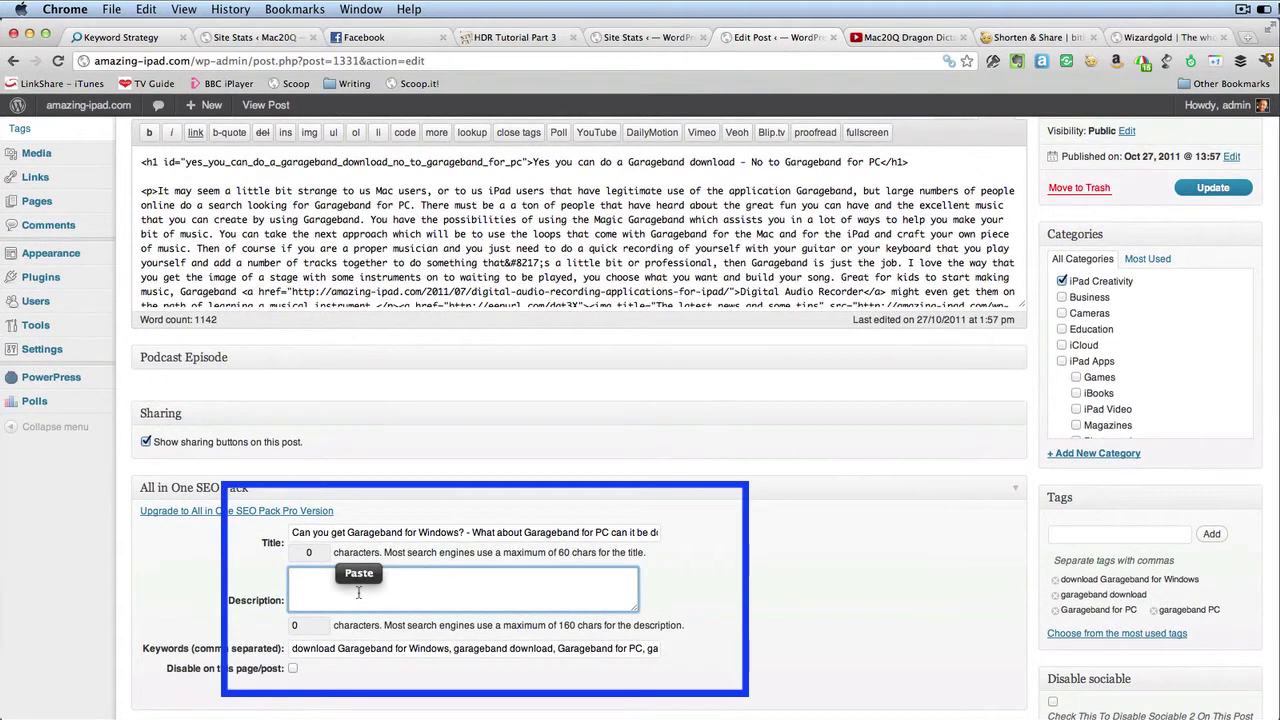
{"action": "type", "text": "A"}
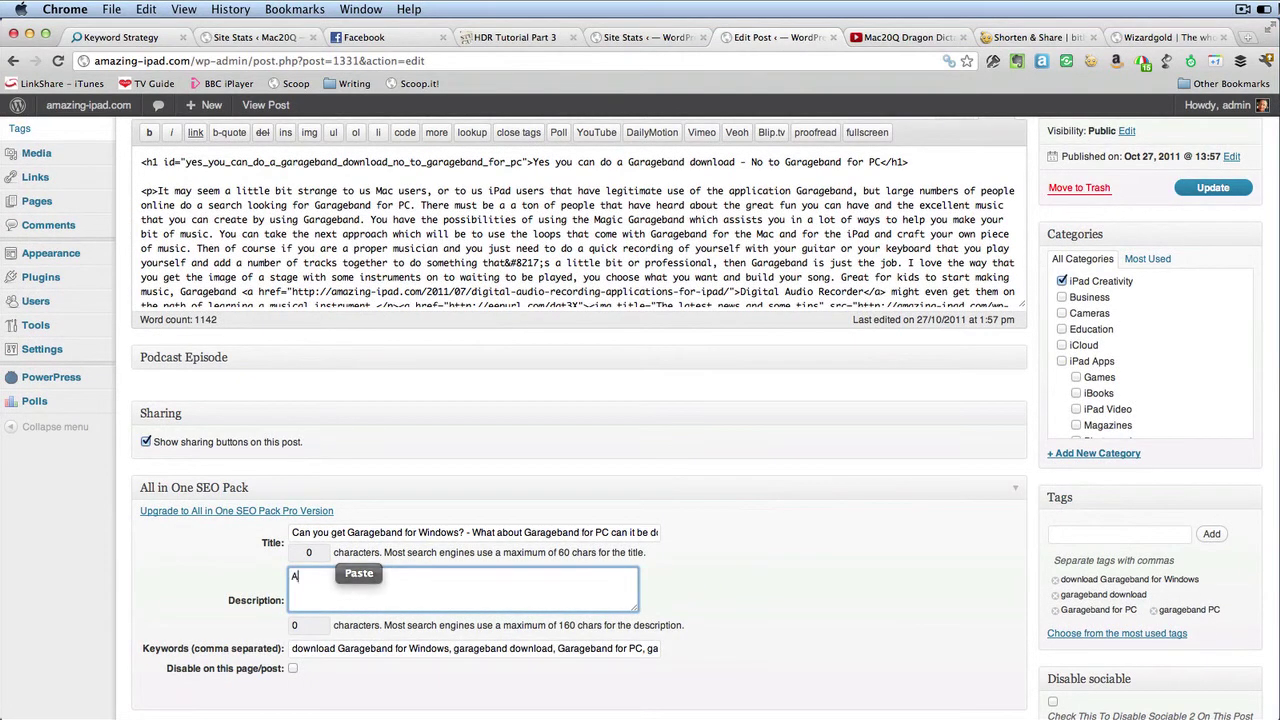
{"action": "type", "text": "bout Garageband on the Mac"}
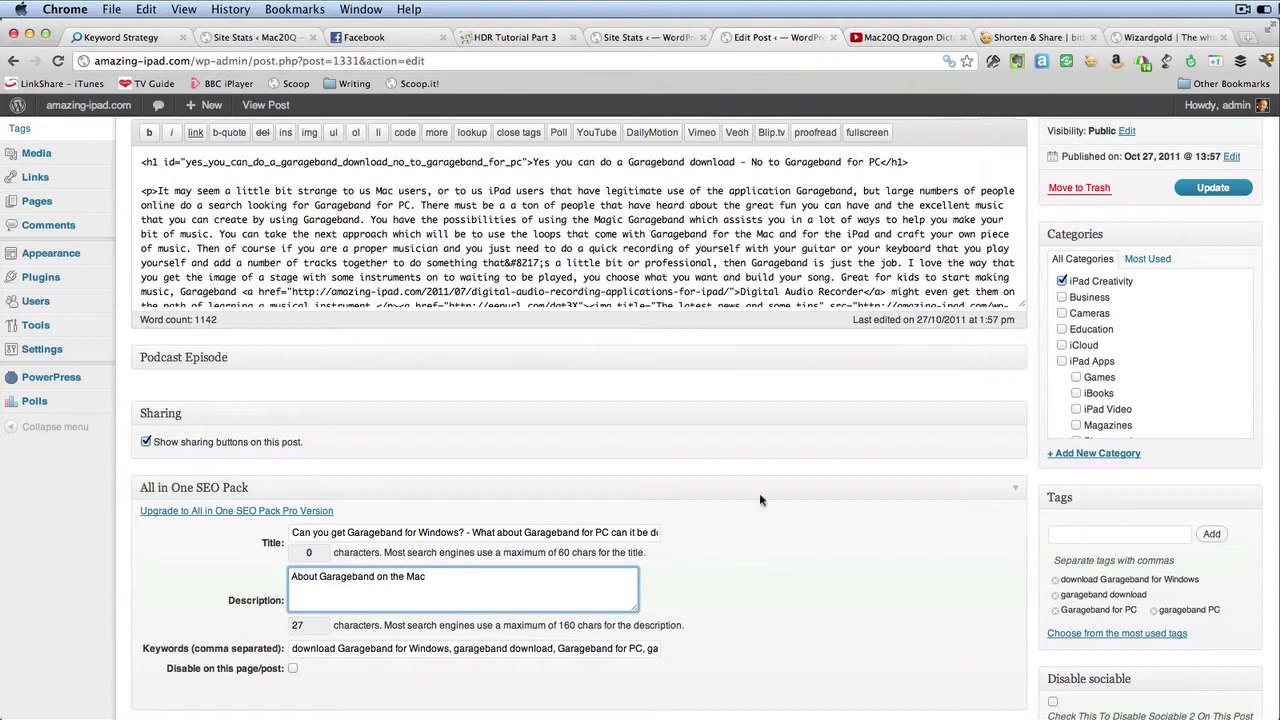
{"action": "left_click", "coordinate": [1213, 188]}
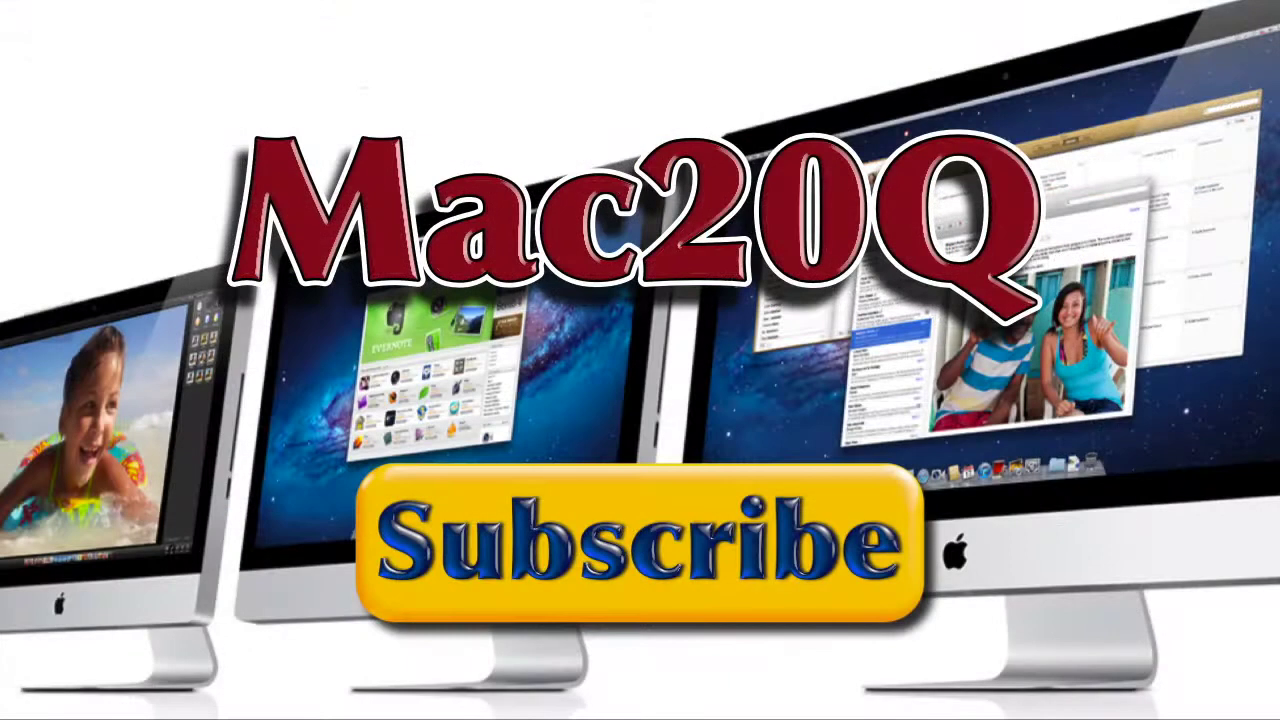